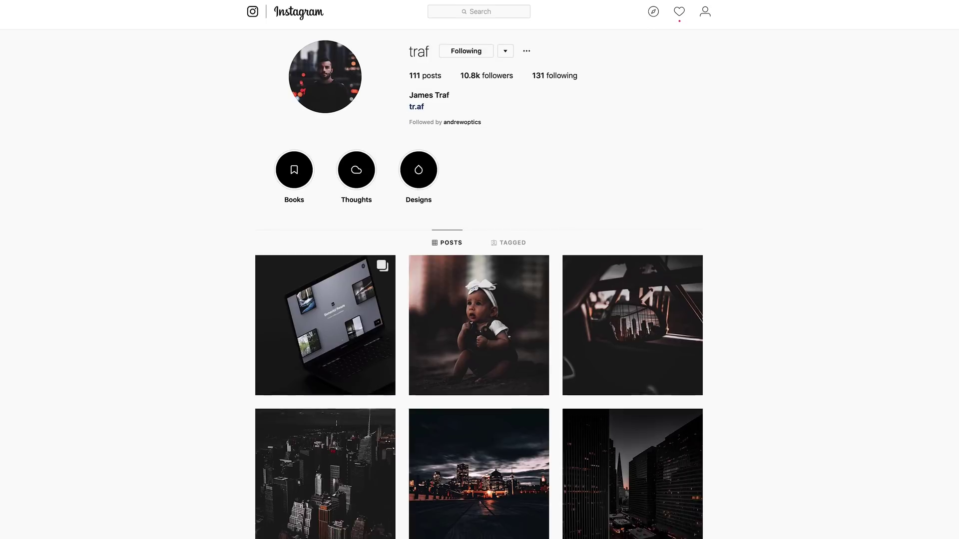
Step: Browse the photographer's Instagram posts and view the portrait of the woman in the black leather jacket up close
{"action": "scroll", "coordinate": [479, 270], "scroll_direction": "down", "scroll_amount": 5}
{"action": "scroll", "coordinate": [479, 280], "scroll_direction": "down", "scroll_amount": 10}
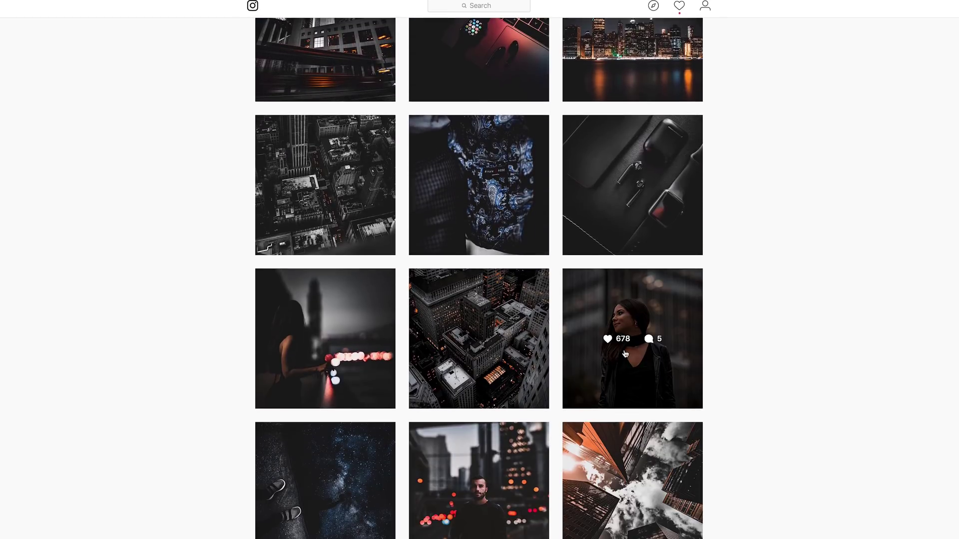
{"action": "left_click", "coordinate": [631, 334]}
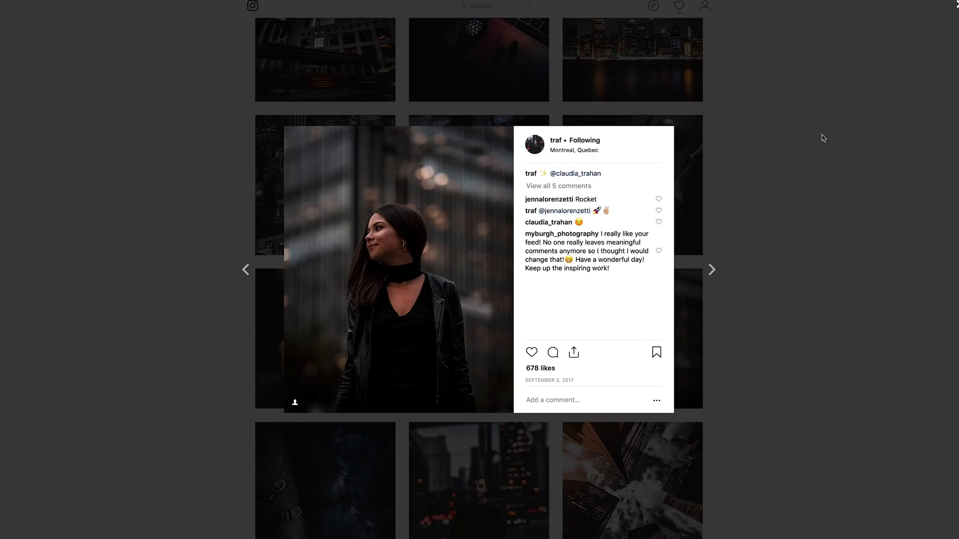
{"action": "left_click", "coordinate": [804, 112]}
{"action": "scroll", "coordinate": [717, 177], "scroll_direction": "up", "scroll_amount": 5}
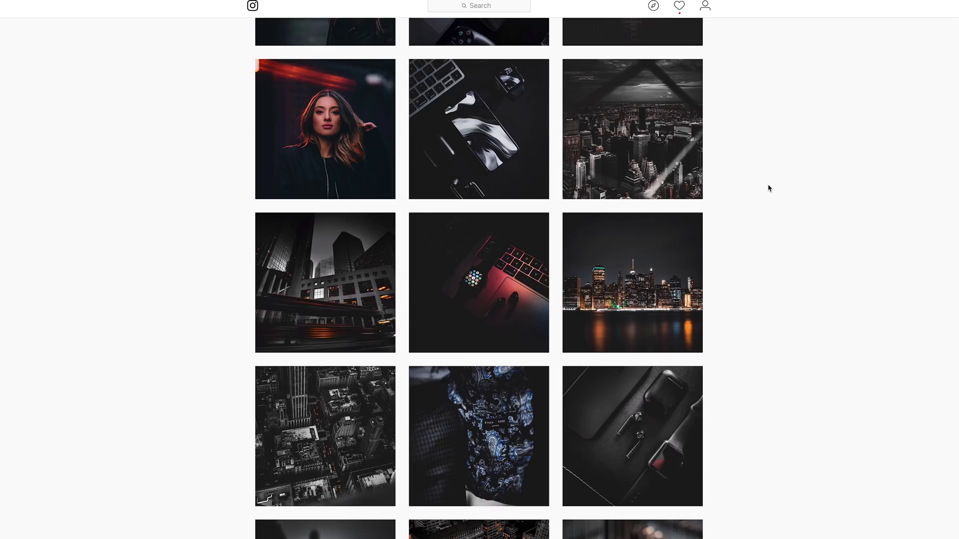
{"action": "scroll", "coordinate": [767, 189], "scroll_direction": "up", "scroll_amount": 10}
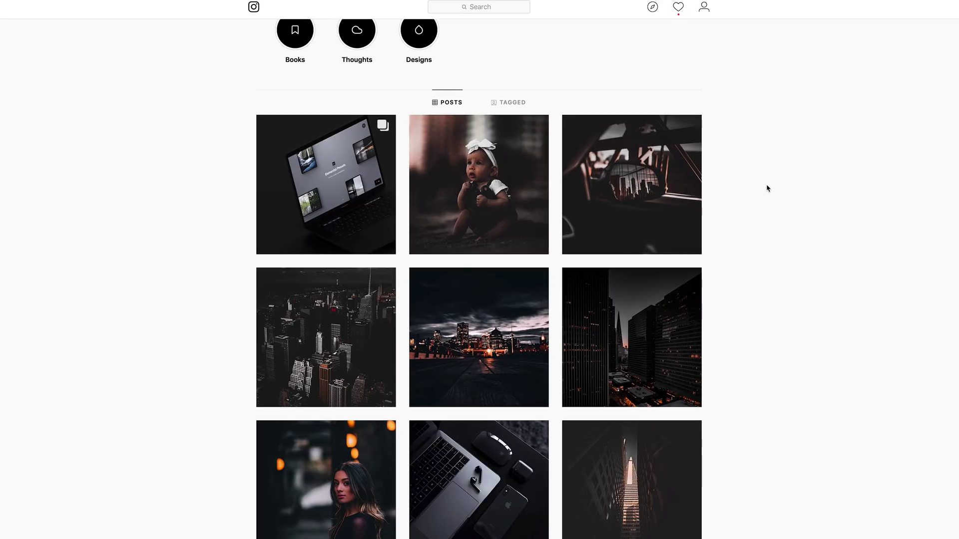
{"action": "scroll", "coordinate": [768, 188], "scroll_direction": "up", "scroll_amount": 3}
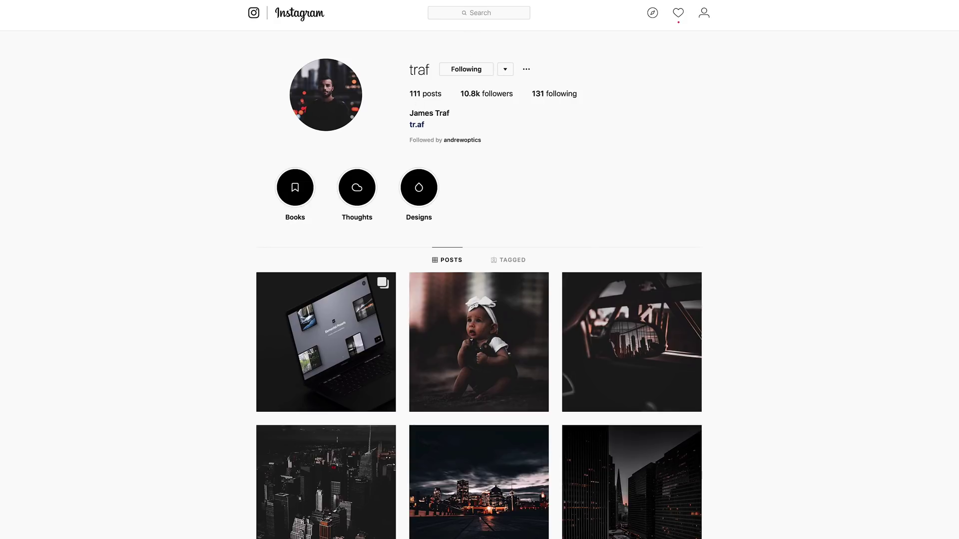
{"action": "scroll", "coordinate": [479, 280], "scroll_direction": "down", "scroll_amount": 20}
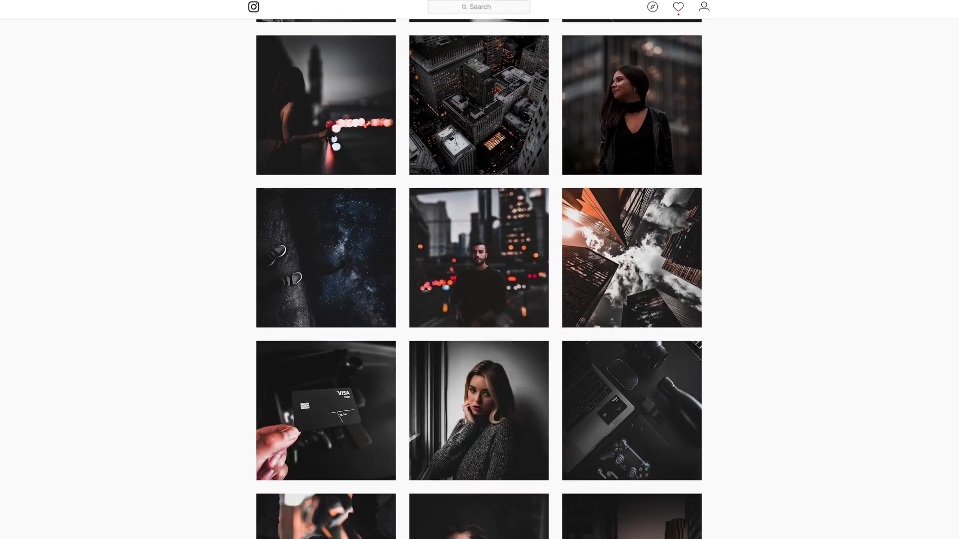
{"action": "scroll", "coordinate": [479, 279], "scroll_direction": "down", "scroll_amount": 10}
{"action": "scroll", "coordinate": [488, 105], "scroll_direction": "up", "scroll_amount": 20}
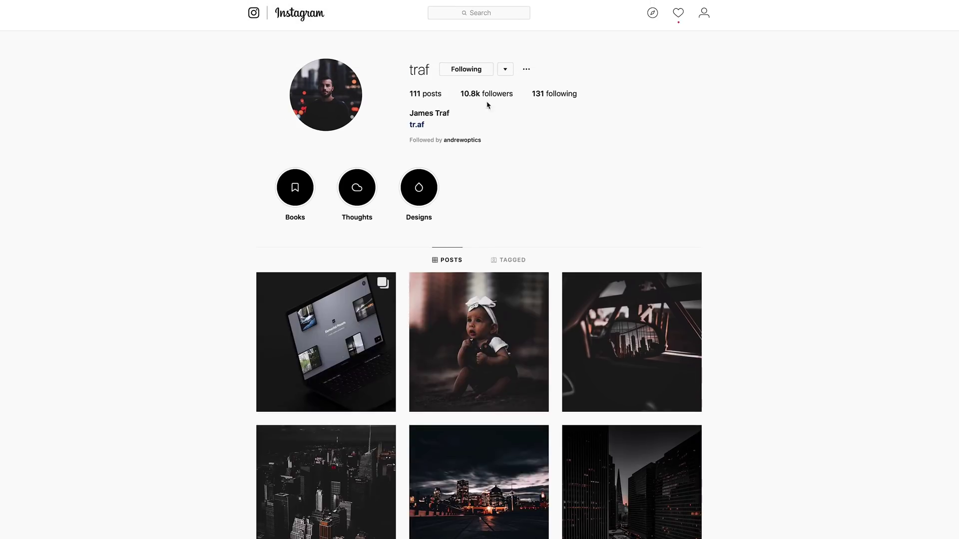
Step: Visit the website linked in the photographer's profile and look through its Supply section of digital goods and freebies
{"action": "left_click", "coordinate": [415, 127]}
{"action": "scroll", "coordinate": [894, 255], "scroll_direction": "down", "scroll_amount": 15}
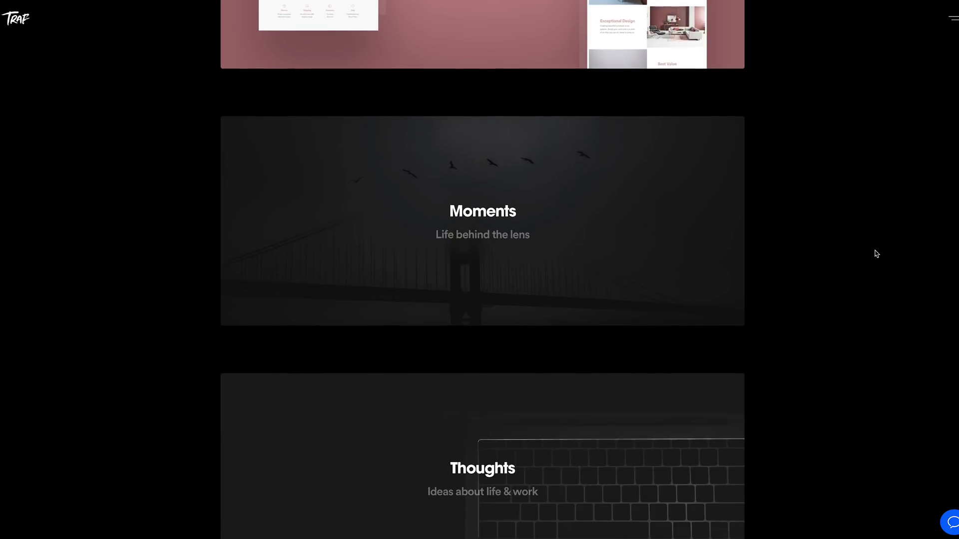
{"action": "scroll", "coordinate": [874, 253], "scroll_direction": "down", "scroll_amount": 10}
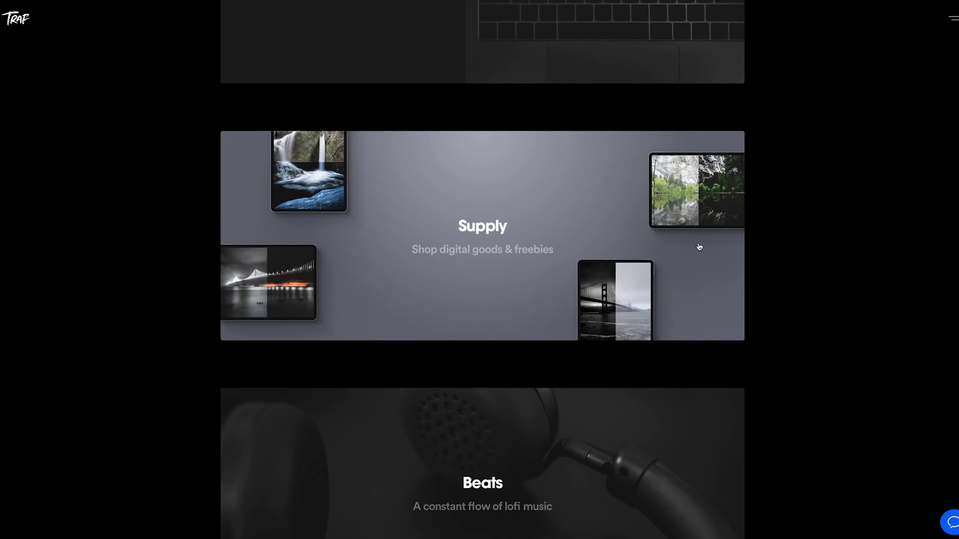
{"action": "left_click", "coordinate": [489, 222]}
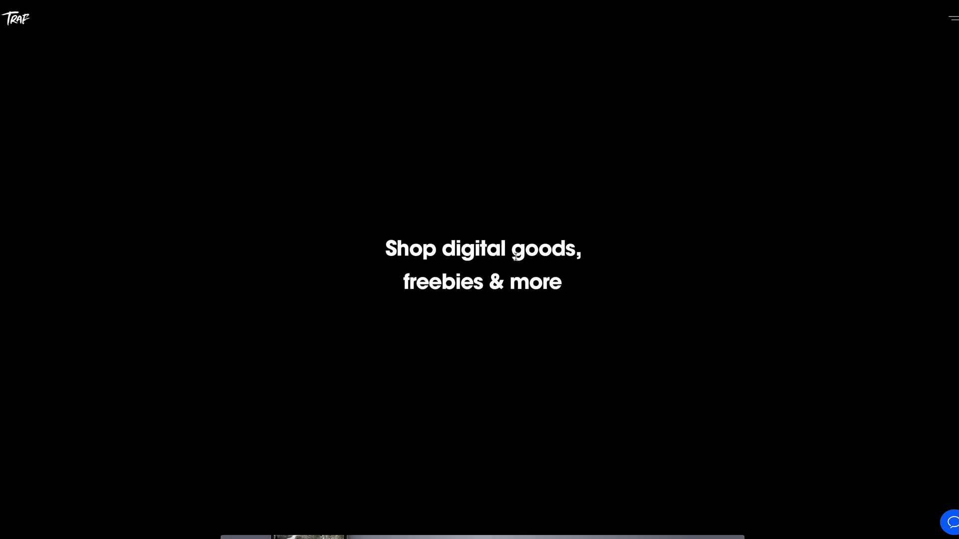
{"action": "scroll", "coordinate": [554, 248], "scroll_direction": "down", "scroll_amount": 5}
{"action": "scroll", "coordinate": [555, 248], "scroll_direction": "down", "scroll_amount": 4}
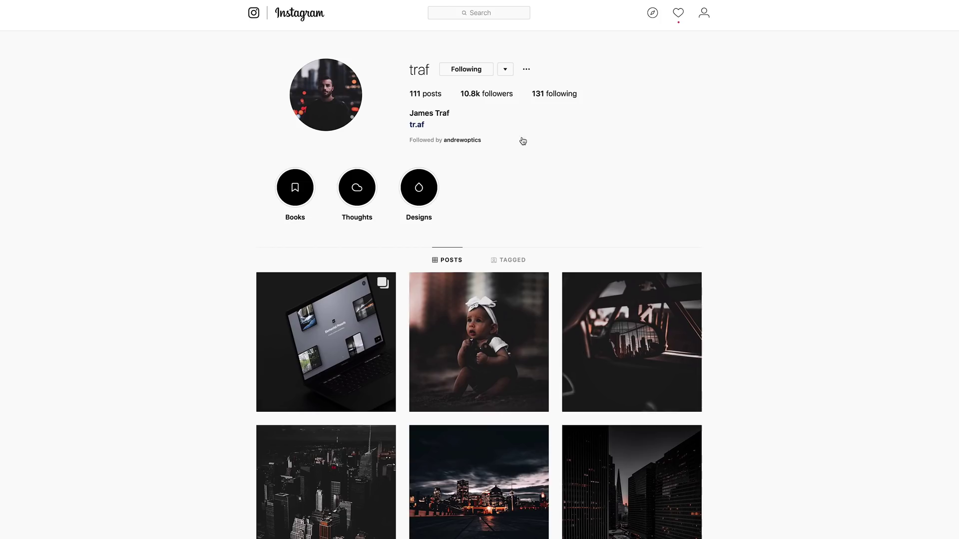
Step: Examine the colours and dark tones across the photographer's Instagram feed
{"action": "scroll", "coordinate": [575, 254], "scroll_direction": "down", "scroll_amount": 5}
{"action": "scroll", "coordinate": [575, 254], "scroll_direction": "down", "scroll_amount": 10}
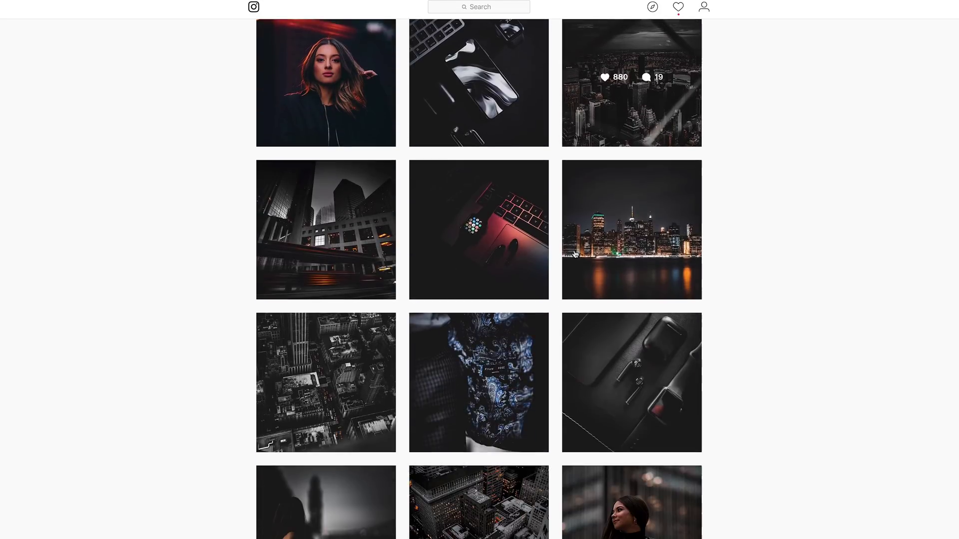
{"action": "scroll", "coordinate": [575, 253], "scroll_direction": "down", "scroll_amount": 8}
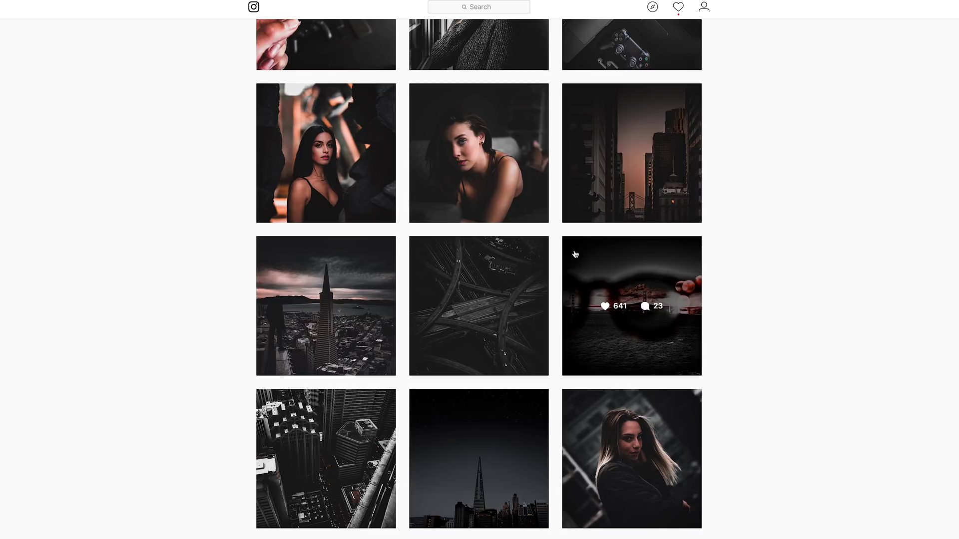
{"action": "scroll", "coordinate": [575, 254], "scroll_direction": "down", "scroll_amount": 1}
{"action": "scroll", "coordinate": [575, 254], "scroll_direction": "up", "scroll_amount": 6}
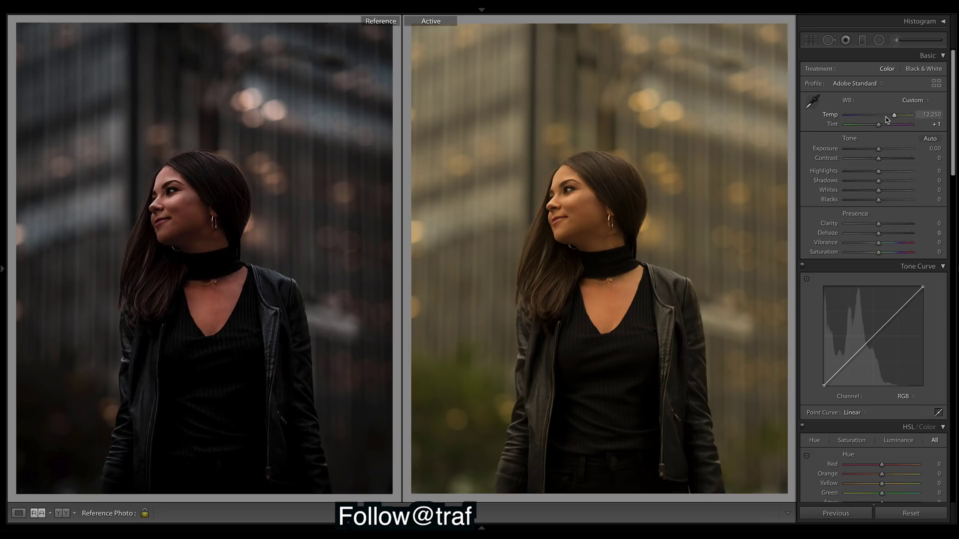
Step: In Lightroom, set the active portrait's white balance temperature to 6,300 and its contrast to +40
{"action": "left_click_drag", "start_coordinate": [894, 116], "coordinate": [870, 116]}
{"action": "left_click", "coordinate": [933, 115]}
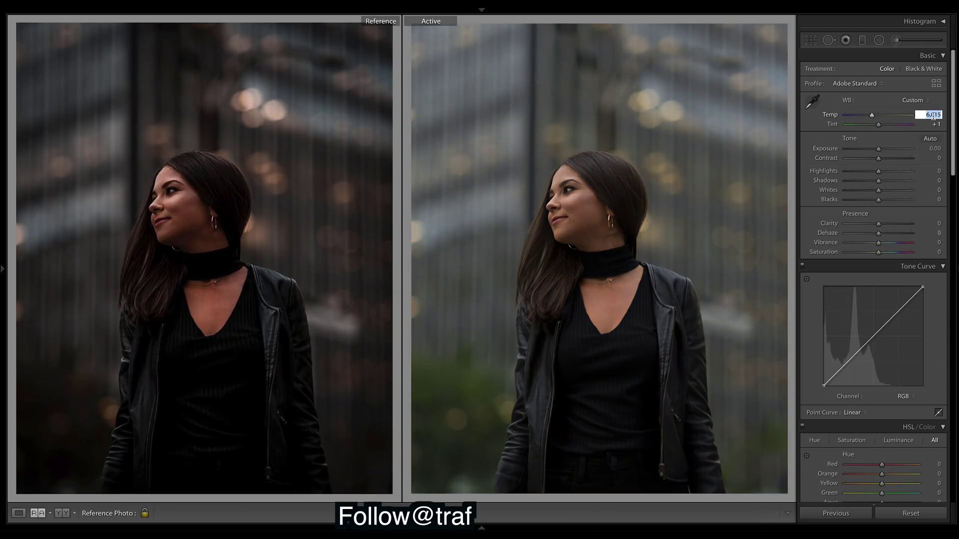
{"action": "type", "text": "6300"}
{"action": "key", "text": "Return"}
{"action": "left_click_drag", "start_coordinate": [879, 159], "coordinate": [893, 162]}
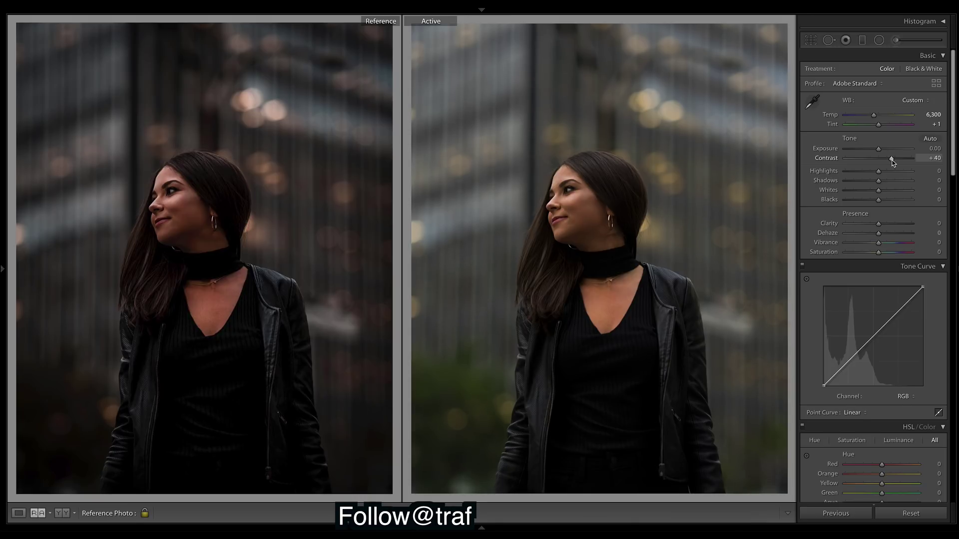
Step: Compare the portrait with lowered and neutral highlights, and settle on Highlights at -80
{"action": "left_click", "coordinate": [853, 171]}
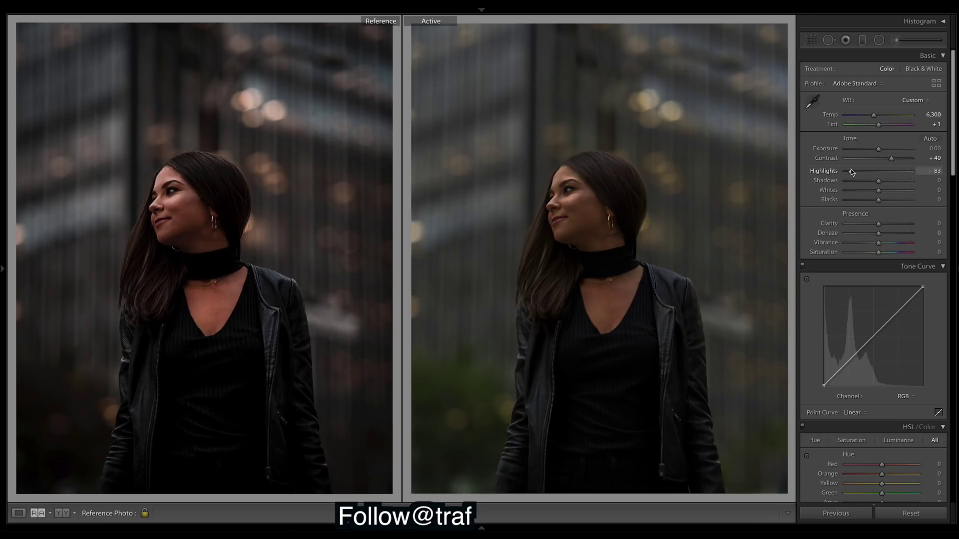
{"action": "left_click_drag", "start_coordinate": [853, 171], "coordinate": [880, 171]}
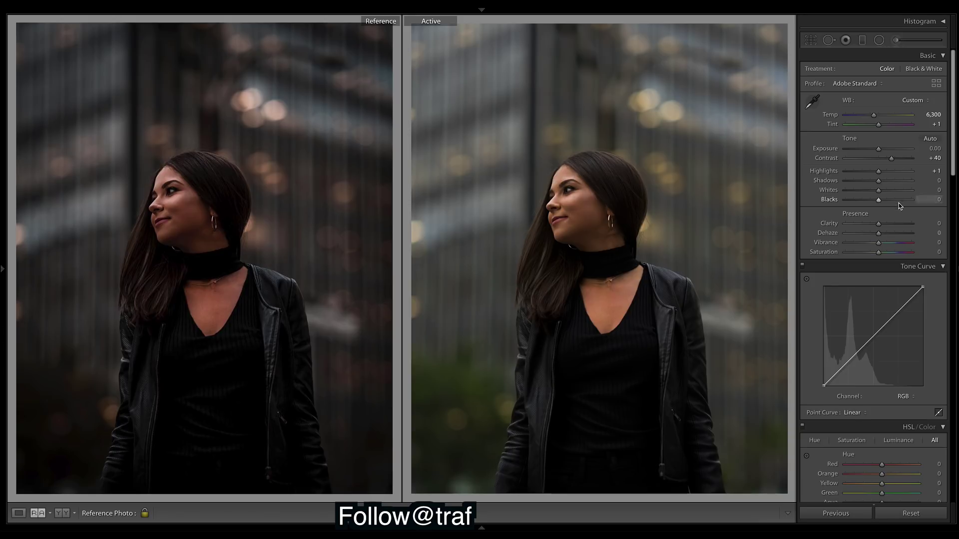
{"action": "left_click", "coordinate": [851, 172]}
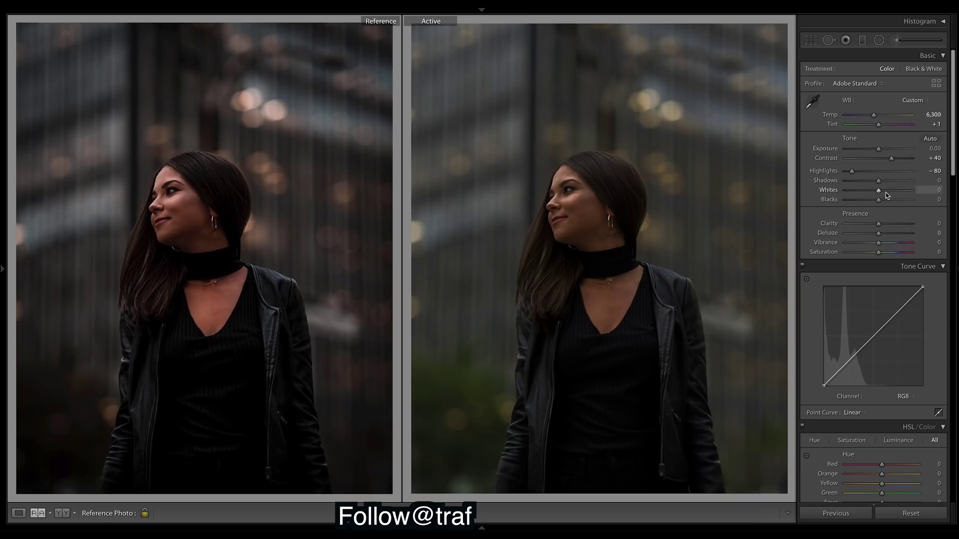
Step: Set the portrait's Blacks to -40 and raise its Shadows to +72
{"action": "left_click_drag", "start_coordinate": [879, 200], "coordinate": [867, 200]}
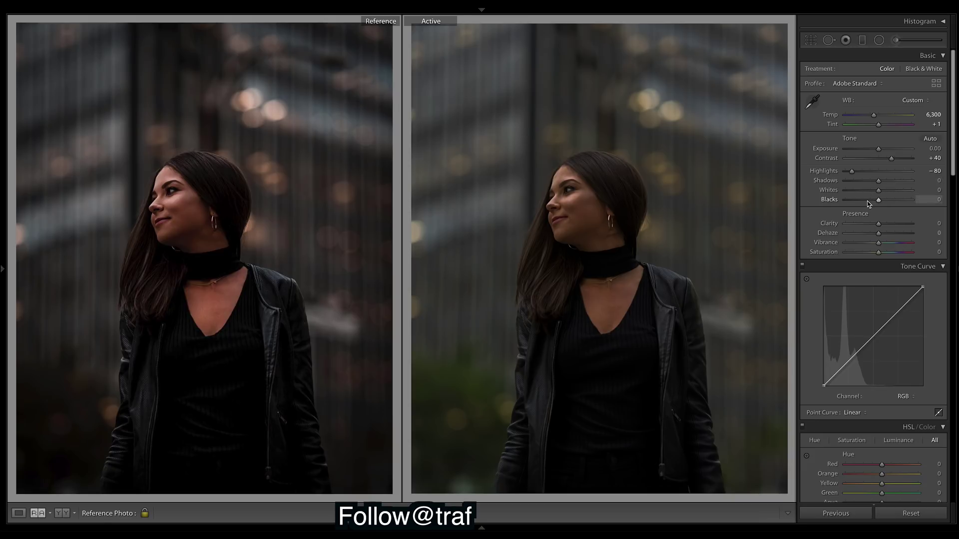
{"action": "left_click_drag", "start_coordinate": [867, 201], "coordinate": [866, 200]}
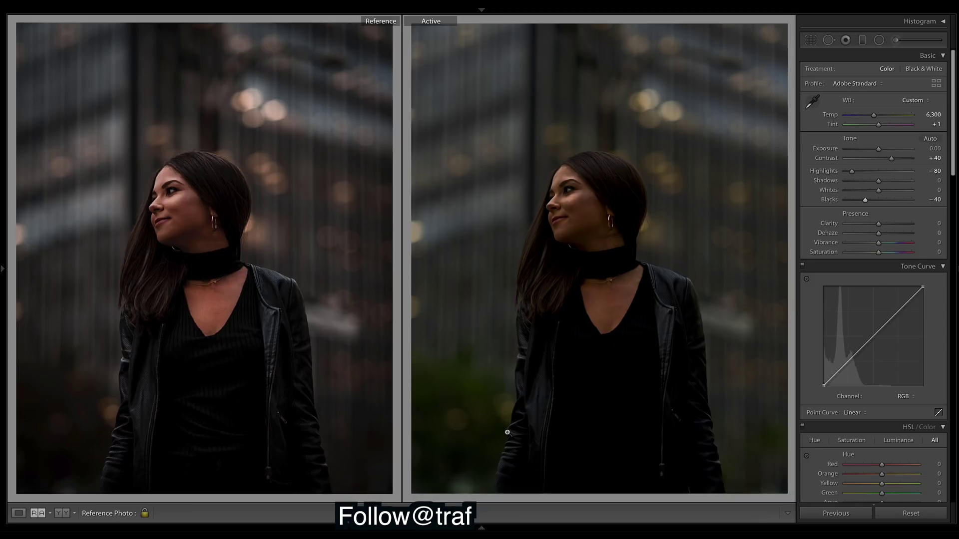
{"action": "left_click_drag", "start_coordinate": [887, 183], "coordinate": [904, 186]}
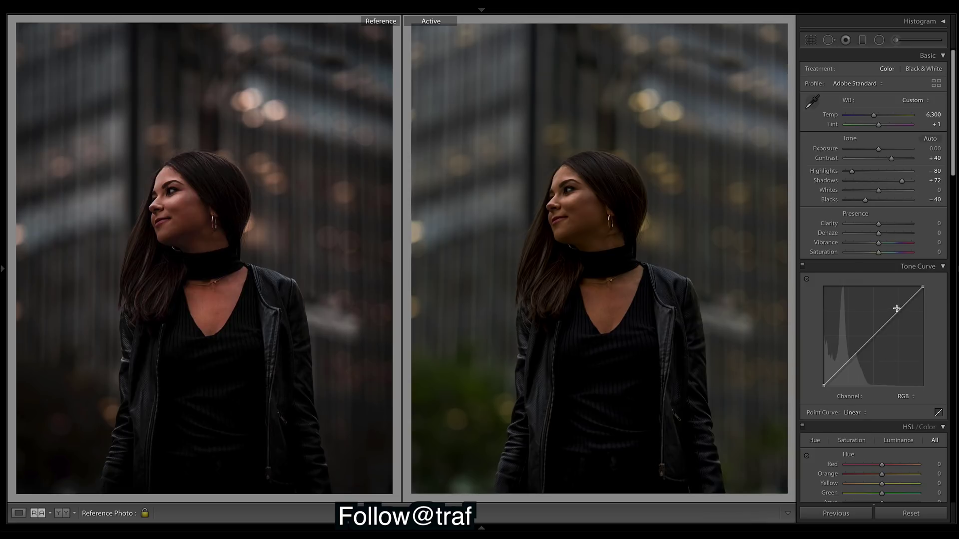
Step: Shape the RGB tone curve into a strong-contrast S with raised highlights and lowered shadows, and set Exposure to +0.35
{"action": "left_click_drag", "start_coordinate": [899, 310], "coordinate": [899, 308]}
{"action": "left_click", "coordinate": [875, 337]}
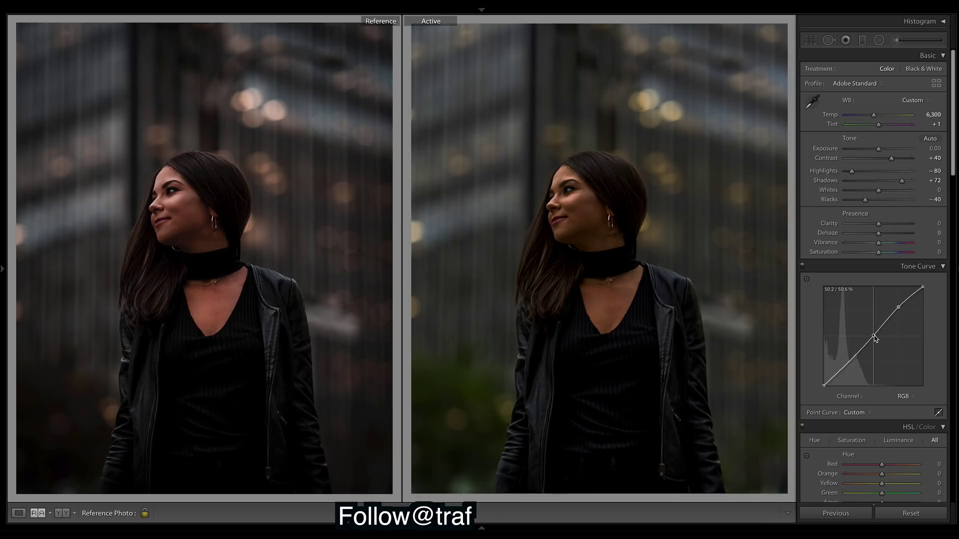
{"action": "left_click_drag", "start_coordinate": [849, 362], "coordinate": [850, 369]}
{"action": "left_click", "coordinate": [835, 380]}
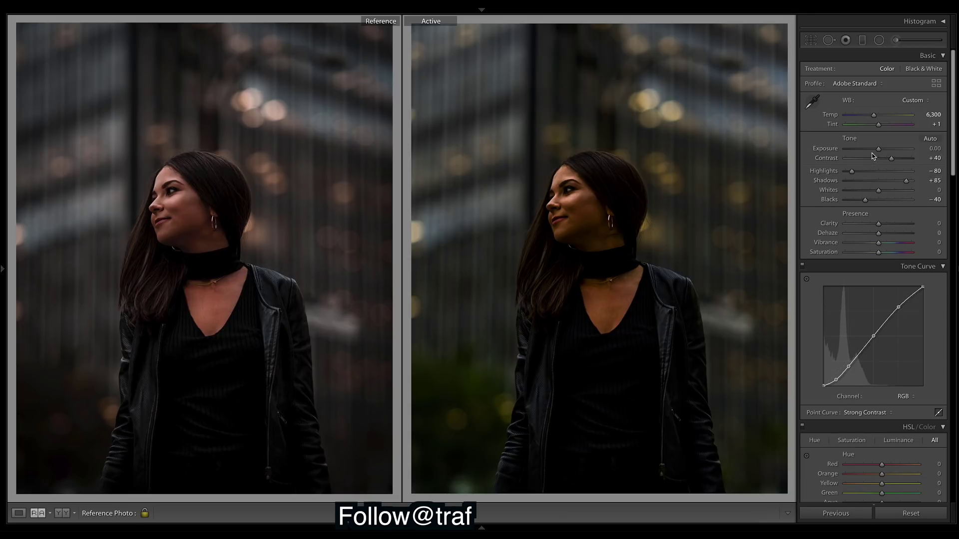
{"action": "left_click_drag", "start_coordinate": [879, 153], "coordinate": [881, 153]}
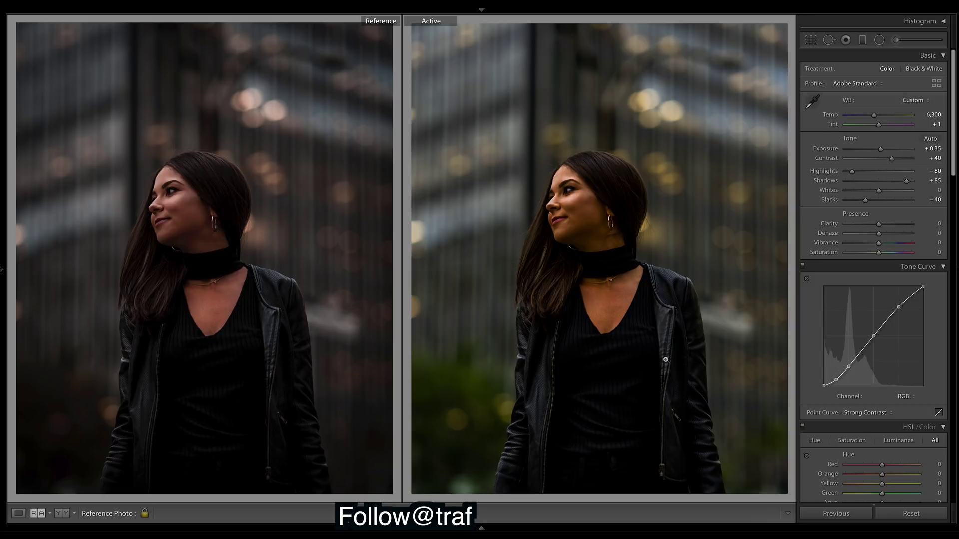
Step: Darken the photo's edges with a post-crop vignetting amount of -20
{"action": "left_click_drag", "start_coordinate": [952, 98], "coordinate": [956, 380]}
{"action": "scroll", "coordinate": [874, 330], "scroll_direction": "down", "scroll_amount": 1}
{"action": "left_click_drag", "start_coordinate": [879, 320], "coordinate": [875, 322]}
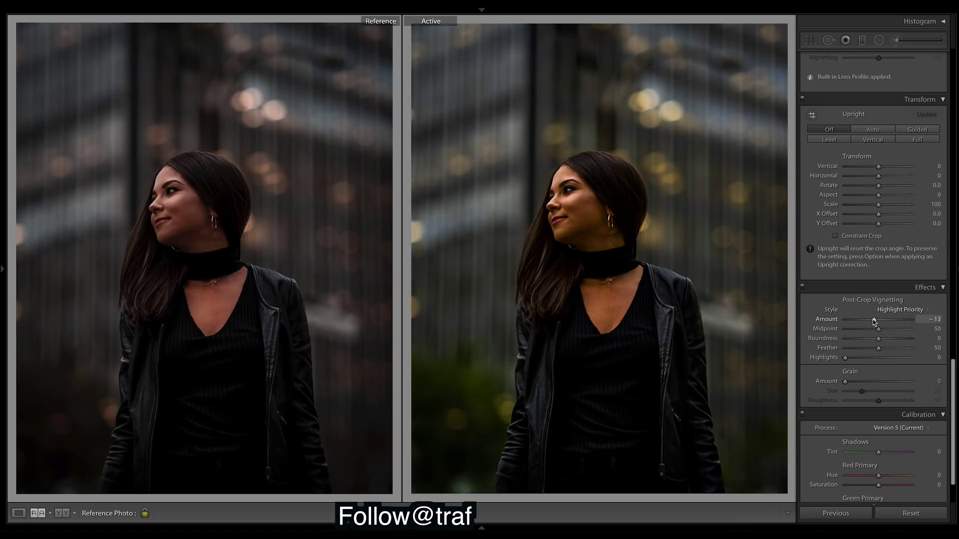
{"action": "left_click_drag", "start_coordinate": [874, 323], "coordinate": [873, 322]}
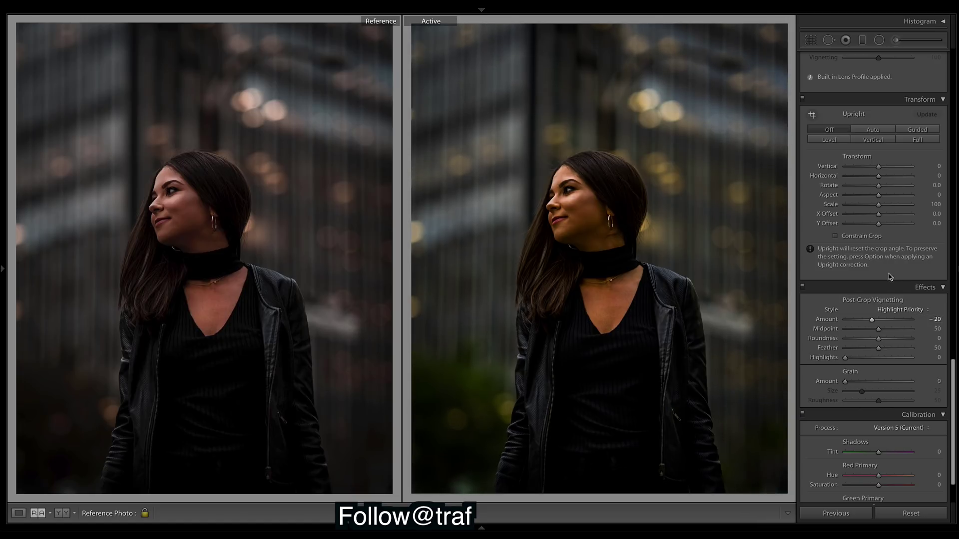
Step: Mute the portrait's colours by setting Vibrance to -20 and Saturation to -21
{"action": "scroll", "coordinate": [895, 274], "scroll_direction": "up", "scroll_amount": 10}
{"action": "scroll", "coordinate": [895, 274], "scroll_direction": "up", "scroll_amount": 10}
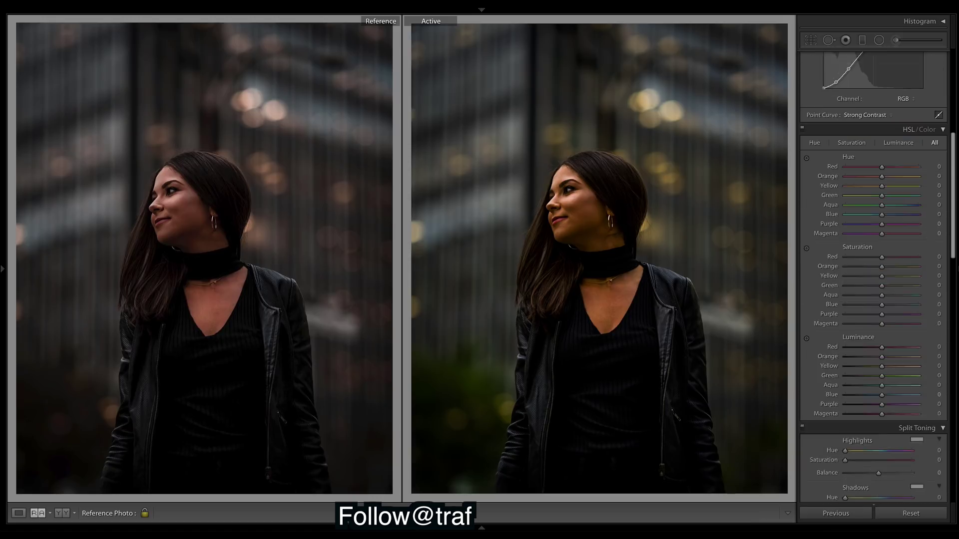
{"action": "scroll", "coordinate": [879, 275], "scroll_direction": "up", "scroll_amount": 1}
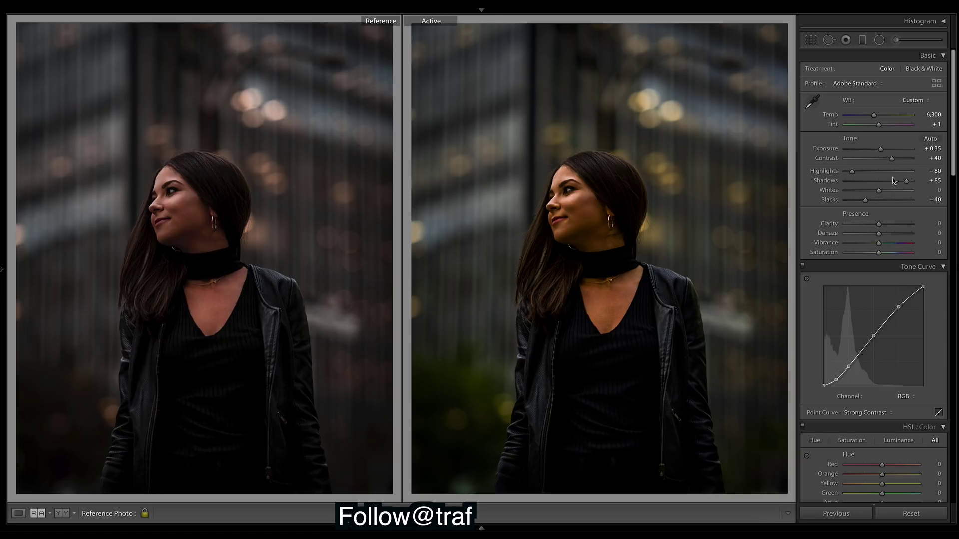
{"action": "left_click_drag", "start_coordinate": [873, 240], "coordinate": [868, 243]}
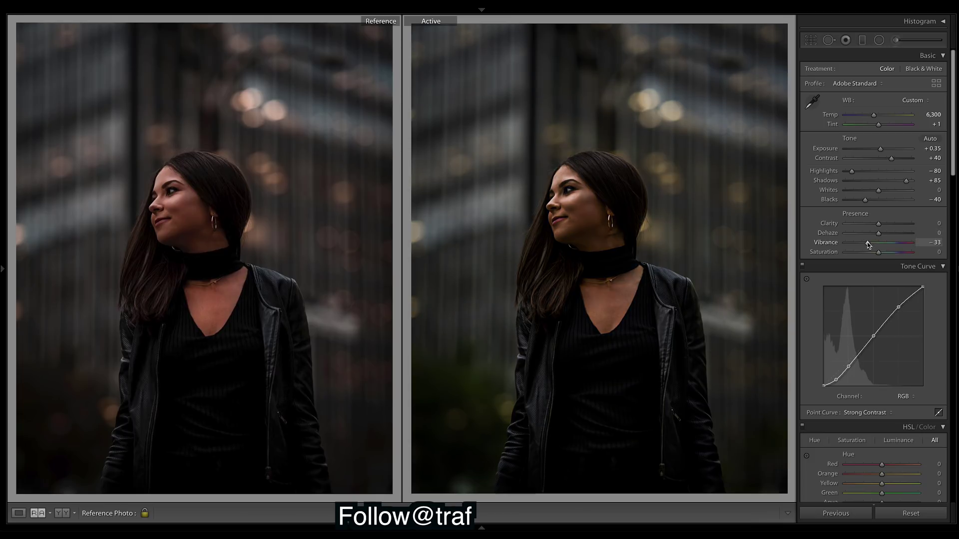
{"action": "left_click_drag", "start_coordinate": [868, 241], "coordinate": [872, 253]}
{"action": "left_click_drag", "start_coordinate": [870, 253], "coordinate": [870, 253]}
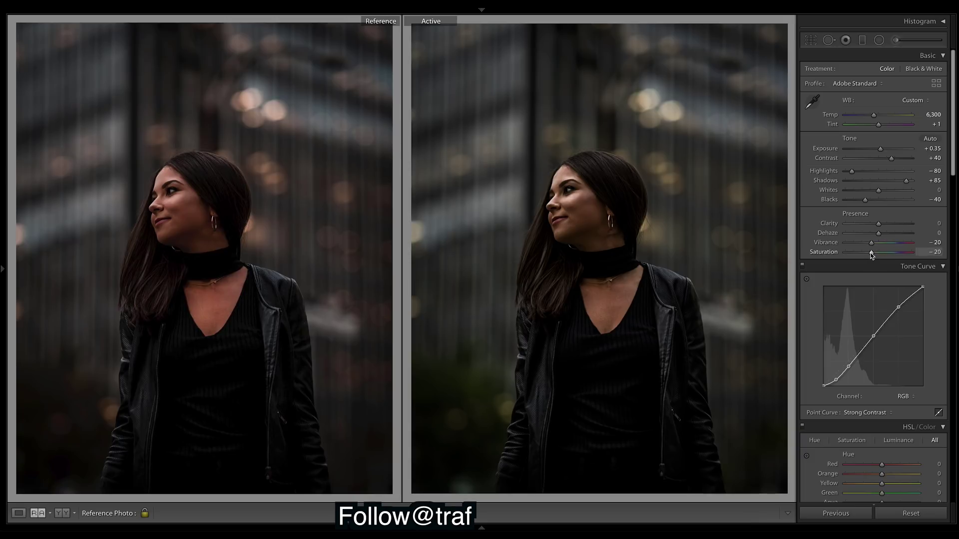
{"action": "scroll", "coordinate": [950, 187], "scroll_direction": "down", "scroll_amount": 1}
{"action": "scroll", "coordinate": [951, 188], "scroll_direction": "up", "scroll_amount": 1}
{"action": "left_click_drag", "start_coordinate": [873, 254], "coordinate": [874, 254]}
Step: Lower the Blue Primary hue in the camera calibration to bring the skin tones closer to the reference photo
{"action": "left_click_drag", "start_coordinate": [953, 126], "coordinate": [944, 516]}
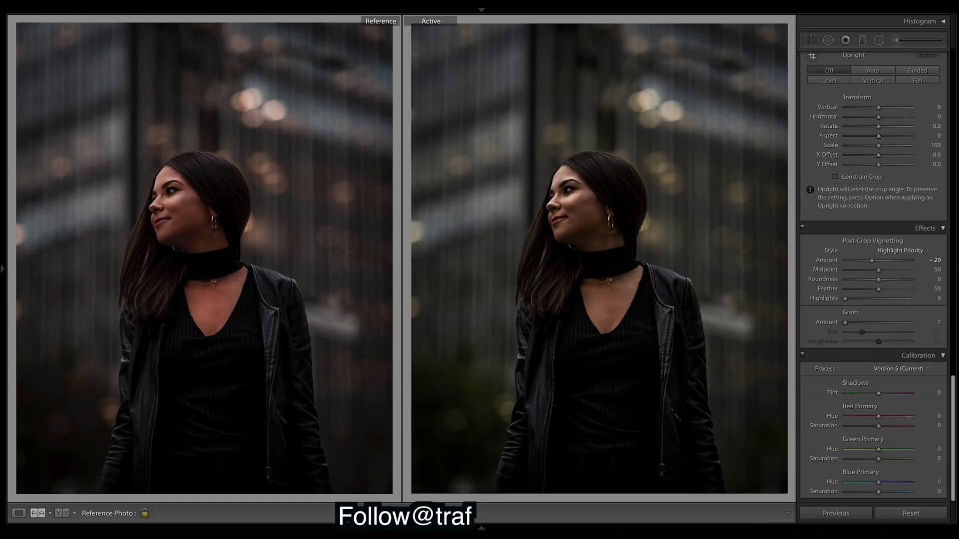
{"action": "mouse_move", "coordinate": [879, 483]}
{"action": "left_mouse_down"}
{"action": "mouse_move", "coordinate": [844, 480]}
{"action": "mouse_move", "coordinate": [871, 484]}
{"action": "left_mouse_up"}
{"action": "left_click_drag", "start_coordinate": [873, 484], "coordinate": [867, 483]}
Step: Shift the yellow tones towards orange by setting the HSL Yellow hue to -68
{"action": "scroll", "coordinate": [955, 430], "scroll_direction": "up", "scroll_amount": 10}
{"action": "scroll", "coordinate": [874, 277], "scroll_direction": "up", "scroll_amount": 8}
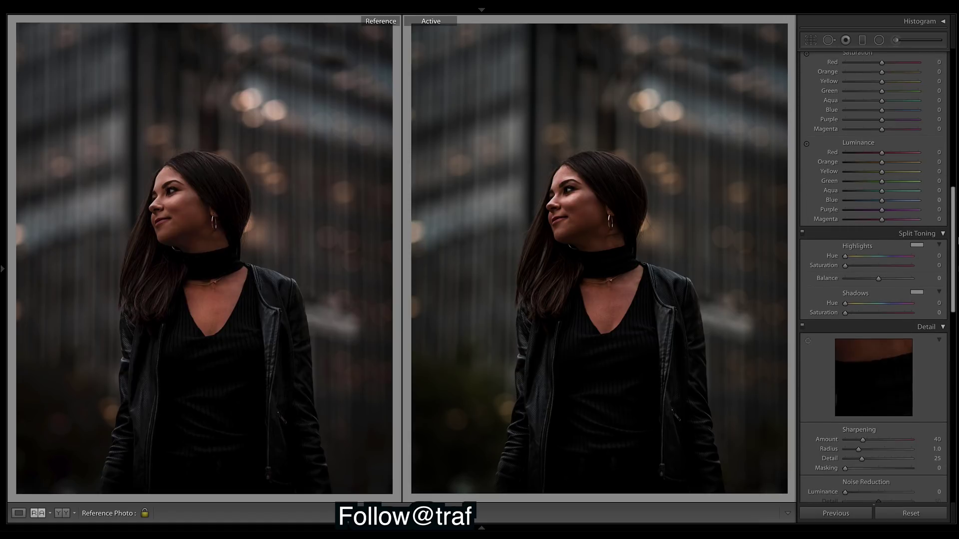
{"action": "scroll", "coordinate": [874, 277], "scroll_direction": "up", "scroll_amount": 8}
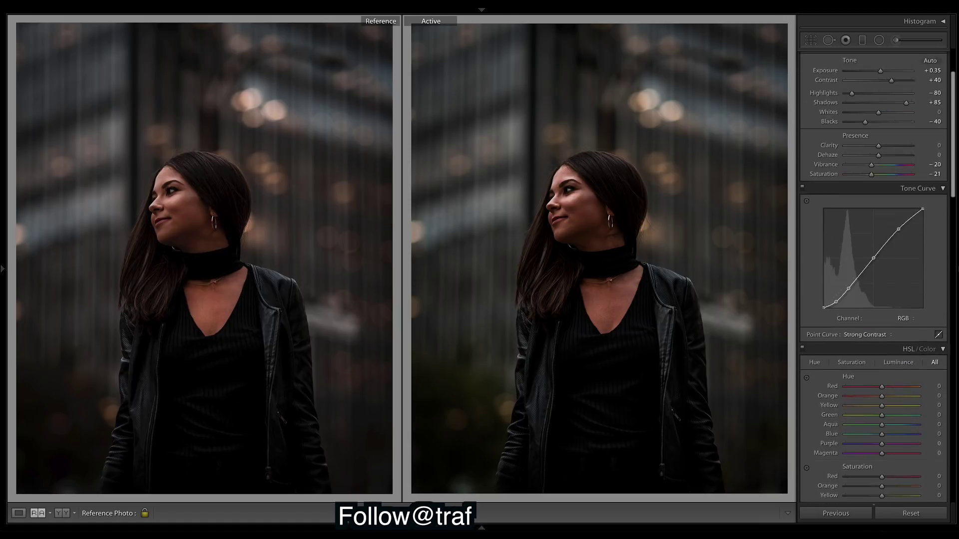
{"action": "scroll", "coordinate": [875, 277], "scroll_direction": "down", "scroll_amount": 5}
{"action": "scroll", "coordinate": [874, 277], "scroll_direction": "down", "scroll_amount": 4}
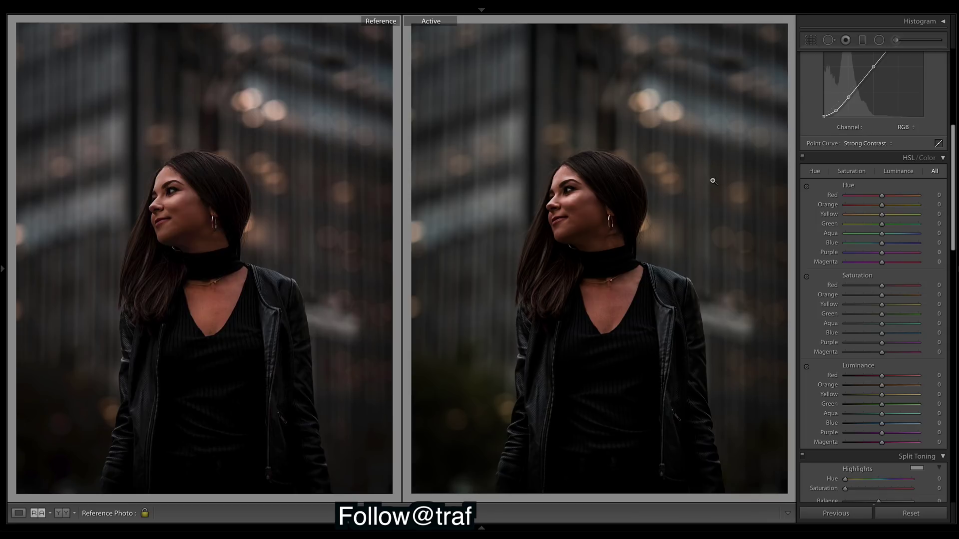
{"action": "left_click_drag", "start_coordinate": [882, 214], "coordinate": [846, 214]}
{"action": "left_click_drag", "start_coordinate": [844, 215], "coordinate": [927, 226]}
{"action": "left_click_drag", "start_coordinate": [847, 215], "coordinate": [902, 218]}
{"action": "left_click_drag", "start_coordinate": [869, 214], "coordinate": [838, 220]}
{"action": "left_click_drag", "start_coordinate": [858, 215], "coordinate": [857, 215]}
{"action": "left_click_drag", "start_coordinate": [856, 215], "coordinate": [857, 215]}
Step: Compare the portrait with its unedited version and mute the background greens by setting Green hue and Green saturation to -100
{"action": "key", "text": "backslash"}
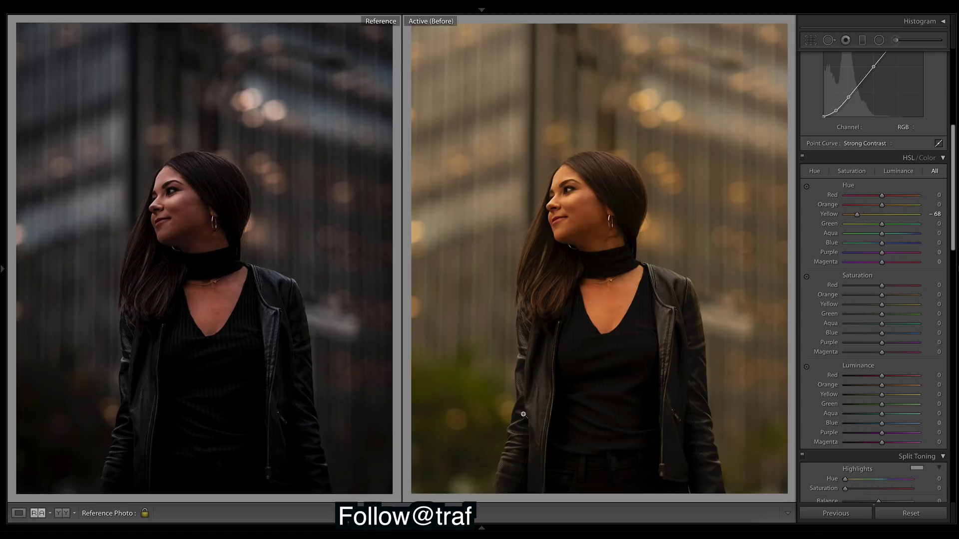
{"action": "key", "text": "backslash"}
{"action": "key", "text": "backslash"}
{"action": "key", "text": "backslash"}
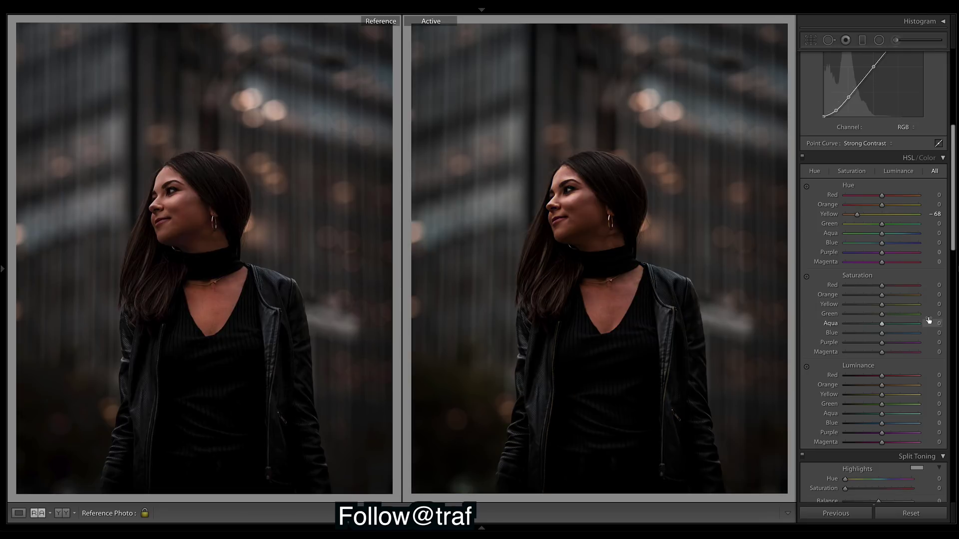
{"action": "left_click_drag", "start_coordinate": [882, 223], "coordinate": [535, 222]}
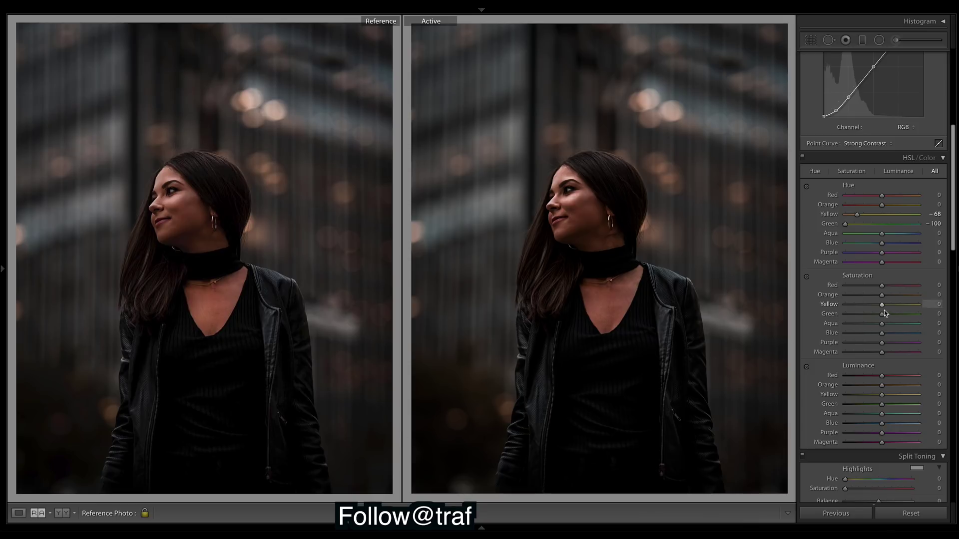
{"action": "left_click_drag", "start_coordinate": [881, 315], "coordinate": [465, 408]}
Step: Refine the skin tones with Red hue -10, Orange hue +2, Orange saturation +4 and Orange luminance +10
{"action": "left_click_drag", "start_coordinate": [883, 209], "coordinate": [883, 209]}
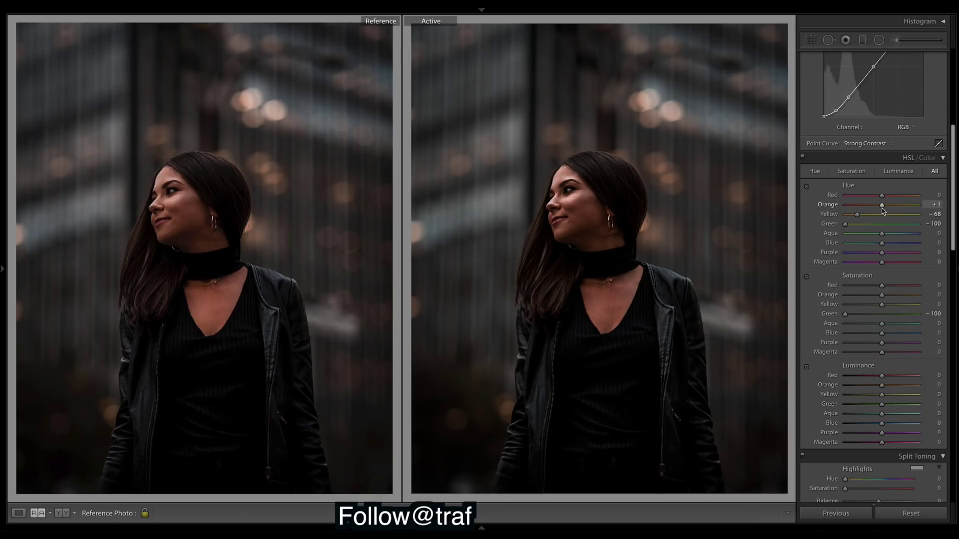
{"action": "left_click_drag", "start_coordinate": [882, 207], "coordinate": [884, 208]}
{"action": "left_click_drag", "start_coordinate": [882, 196], "coordinate": [928, 195]}
{"action": "left_click_drag", "start_coordinate": [933, 198], "coordinate": [882, 200]}
{"action": "left_click_drag", "start_coordinate": [883, 295], "coordinate": [885, 298]}
{"action": "left_click_drag", "start_coordinate": [885, 388], "coordinate": [887, 389]}
{"action": "left_click_drag", "start_coordinate": [887, 387], "coordinate": [886, 387]}
Step: Lower the sharpening amount and add grain with an amount of 11
{"action": "scroll", "coordinate": [873, 277], "scroll_direction": "down", "scroll_amount": 5}
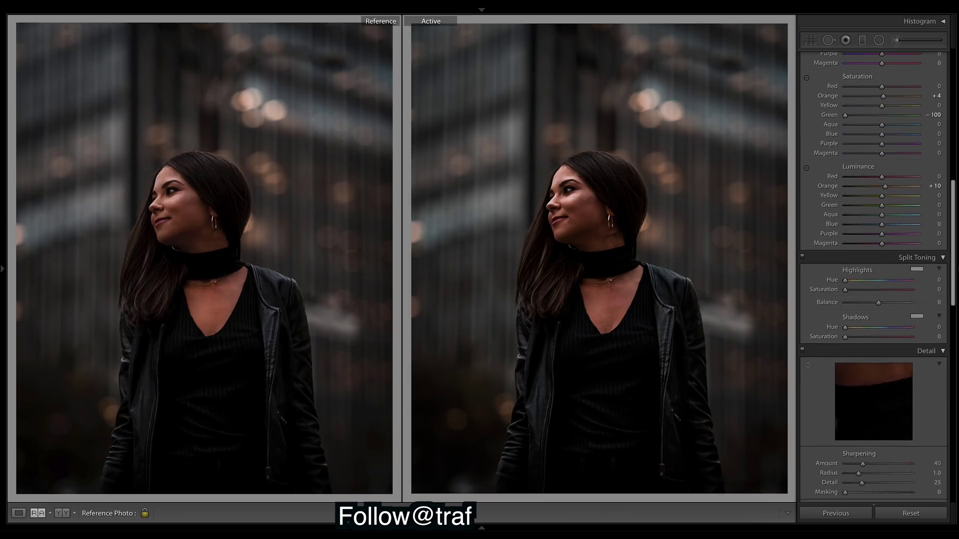
{"action": "scroll", "coordinate": [873, 300], "scroll_direction": "down", "scroll_amount": 3}
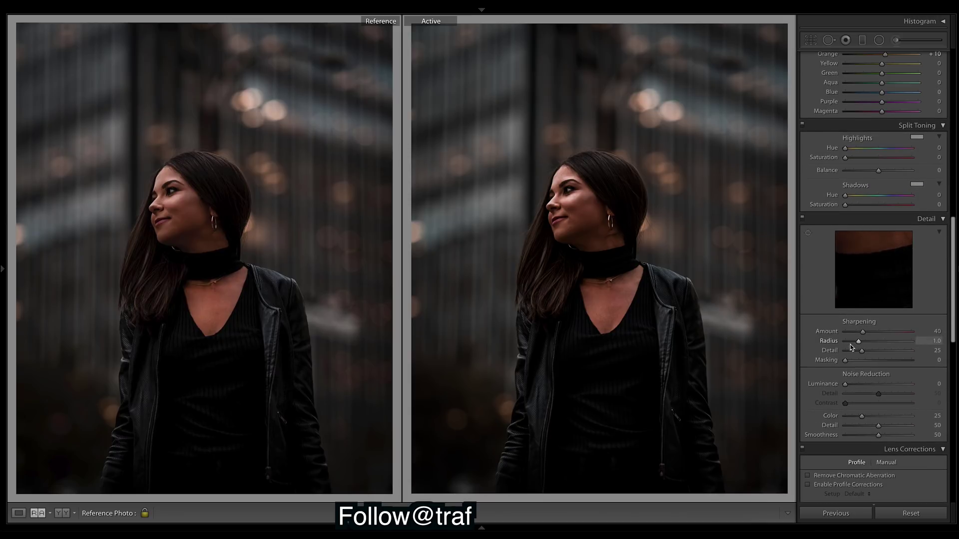
{"action": "left_click_drag", "start_coordinate": [862, 331], "coordinate": [855, 334]}
{"action": "left_click_drag", "start_coordinate": [953, 275], "coordinate": [955, 418]}
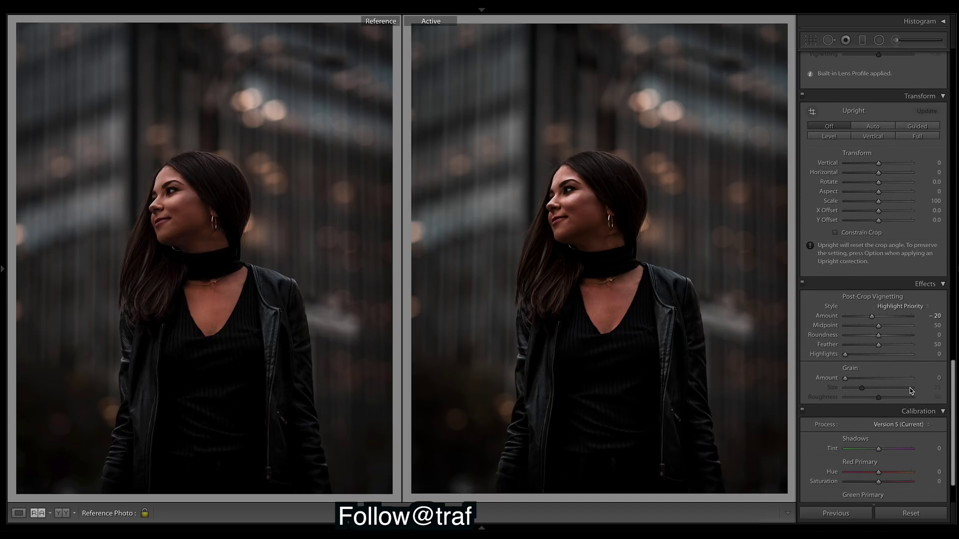
{"action": "left_click_drag", "start_coordinate": [847, 380], "coordinate": [852, 382]}
Step: Adjust the radial filter around the face, setting its Sharpness to 63 and its Whites to -7
{"action": "left_click_drag", "start_coordinate": [954, 410], "coordinate": [954, 80]}
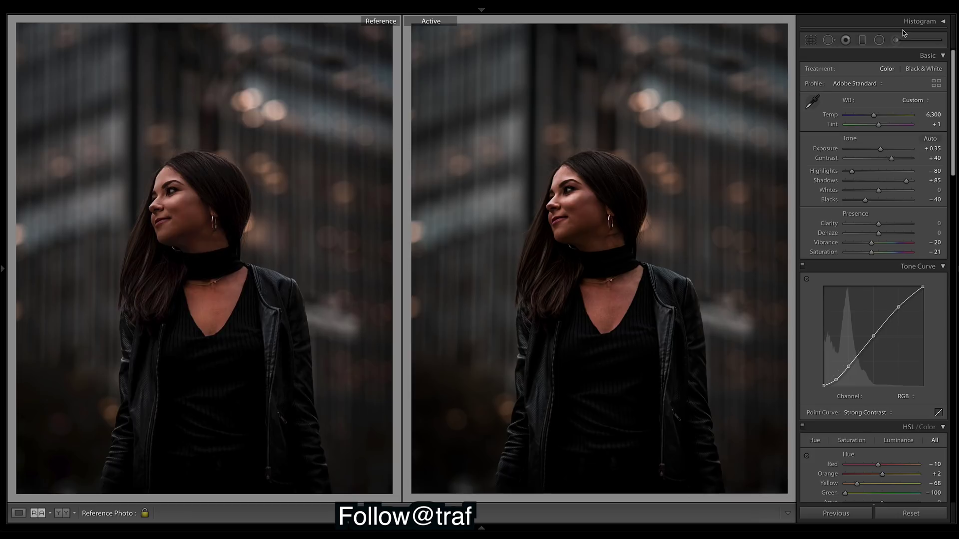
{"action": "left_click", "coordinate": [879, 43]}
{"action": "left_click", "coordinate": [580, 219]}
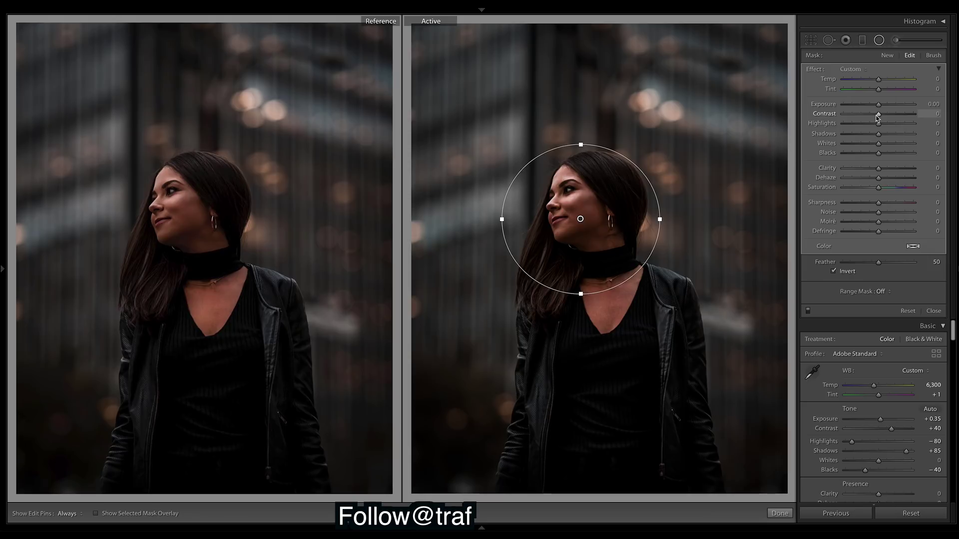
{"action": "left_click_drag", "start_coordinate": [878, 203], "coordinate": [890, 206]}
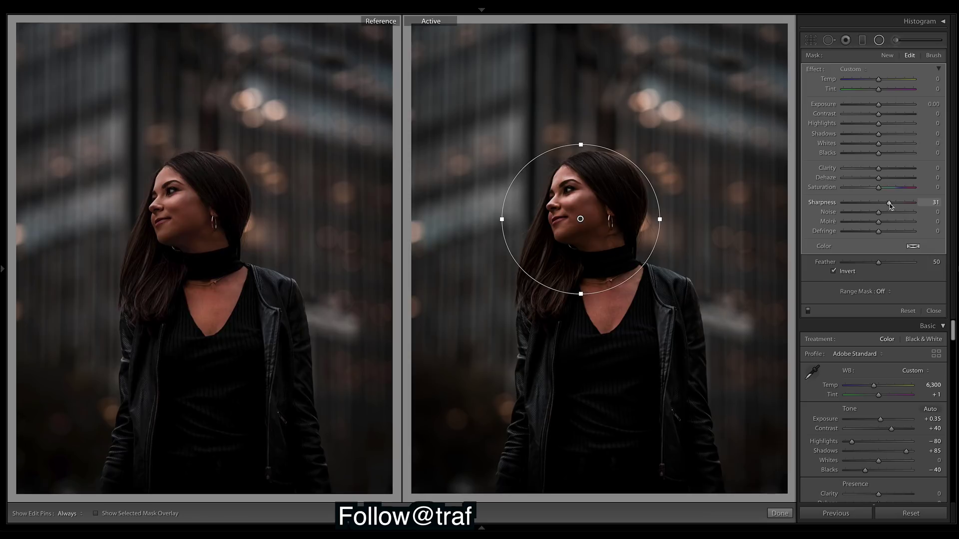
{"action": "left_click_drag", "start_coordinate": [896, 202], "coordinate": [900, 205]}
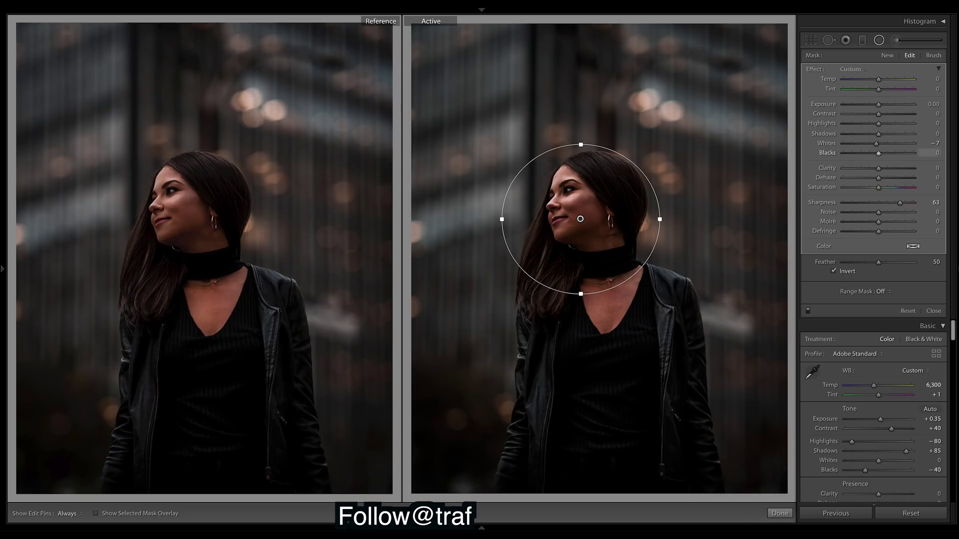
{"action": "mouse_move", "coordinate": [853, 146]}
{"action": "left_mouse_down"}
{"action": "mouse_move", "coordinate": [871, 147]}
{"action": "mouse_move", "coordinate": [859, 147]}
{"action": "left_mouse_up"}
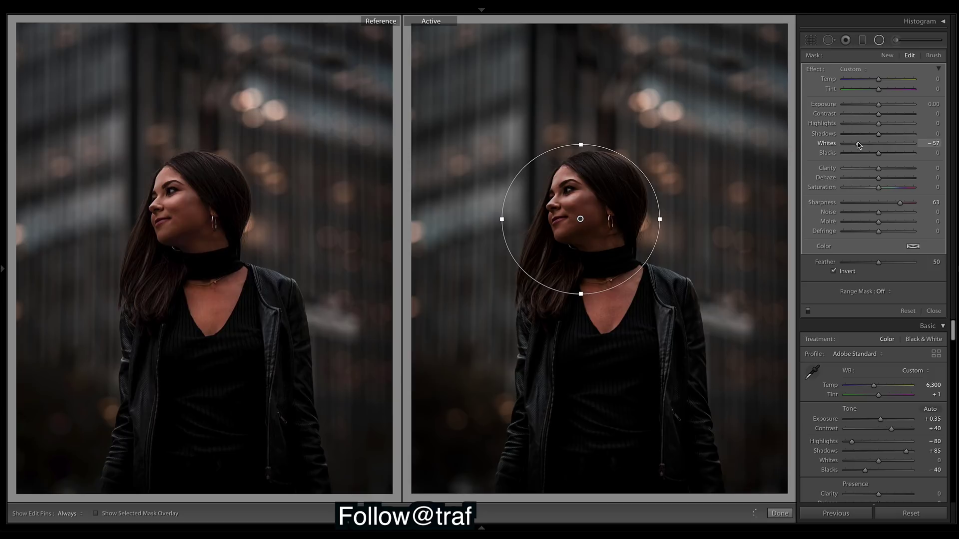
{"action": "key", "text": "ctrl+z"}
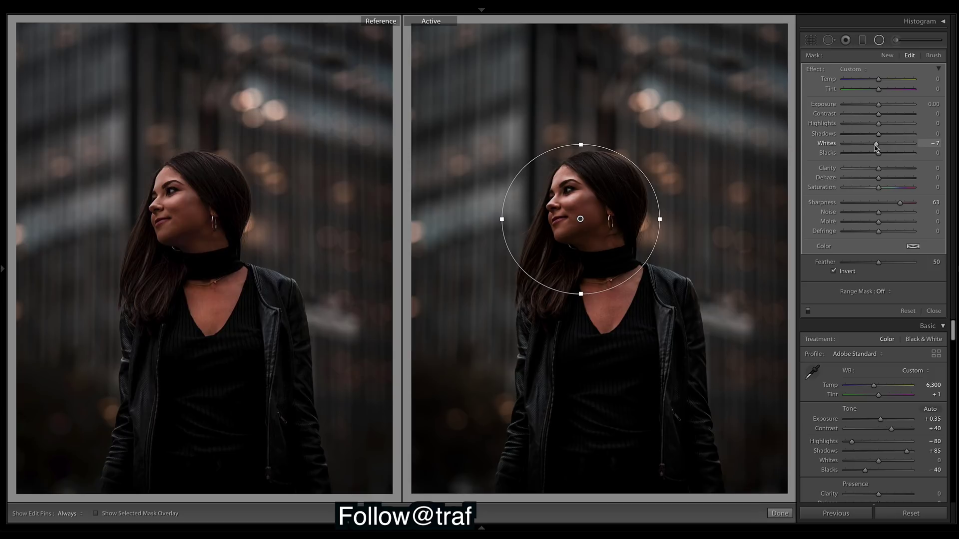
{"action": "left_click_drag", "start_coordinate": [875, 146], "coordinate": [875, 145]}
{"action": "left_click", "coordinate": [789, 514]}
Step: Check the overlay of the brush mask covering the face and chest, and set its Shadows to 23 and Clarity to -28
{"action": "left_click", "coordinate": [896, 40]}
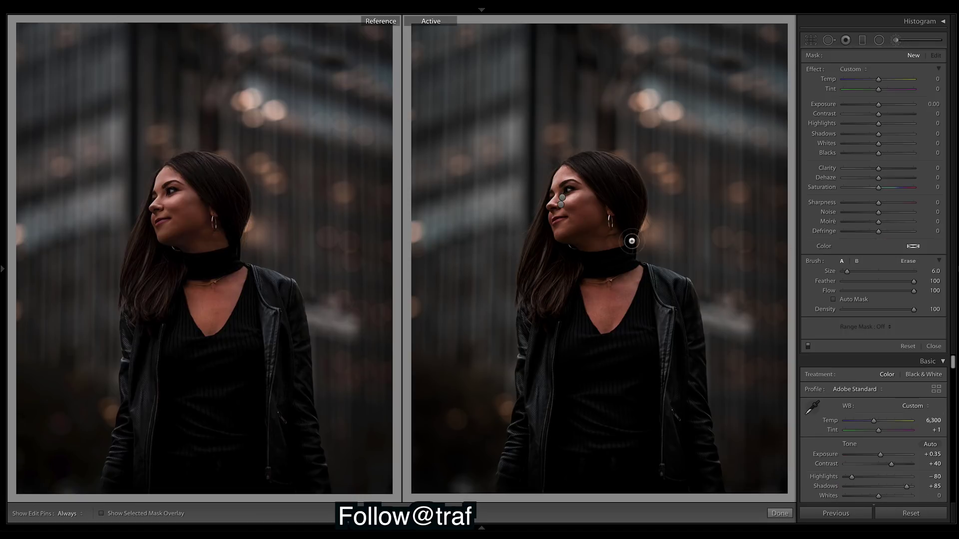
{"action": "left_click", "coordinate": [561, 205]}
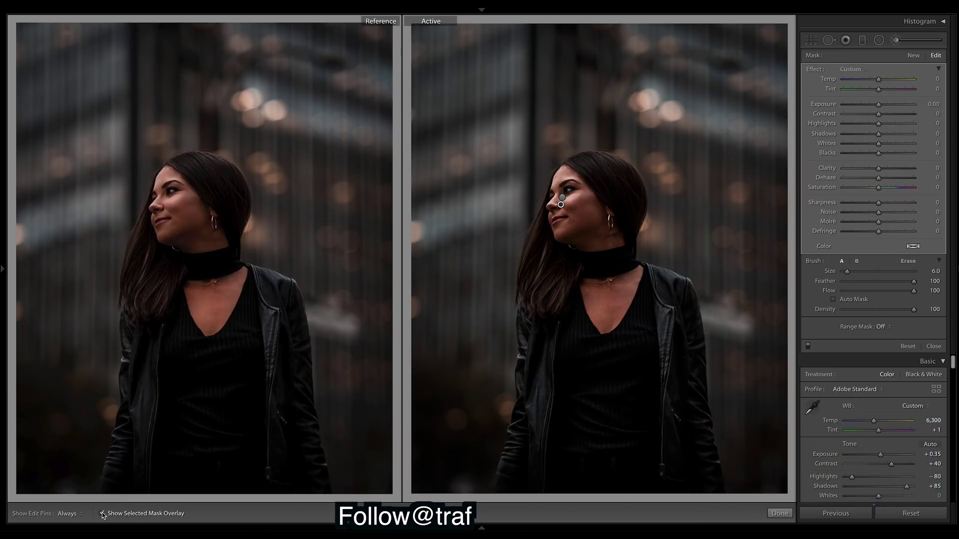
{"action": "left_click", "coordinate": [102, 514]}
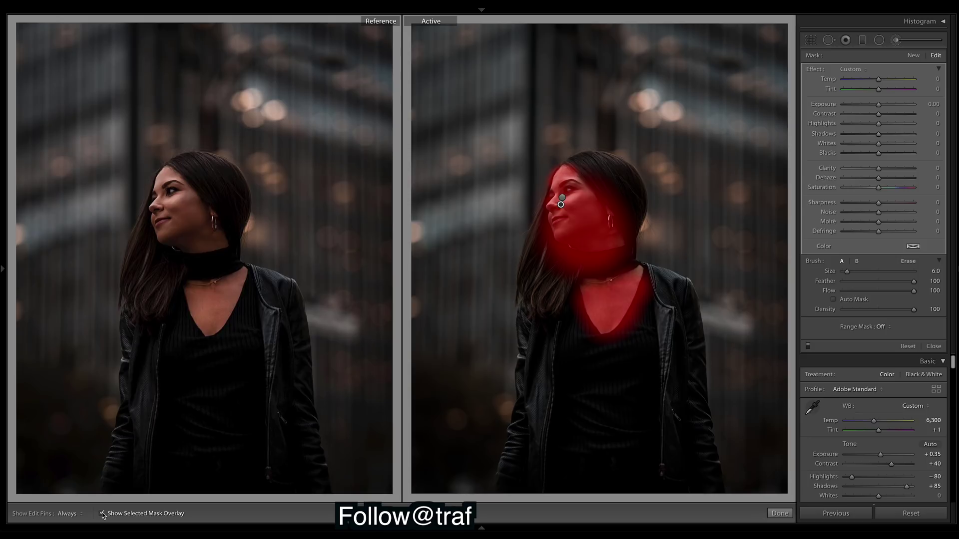
{"action": "left_click", "coordinate": [102, 514]}
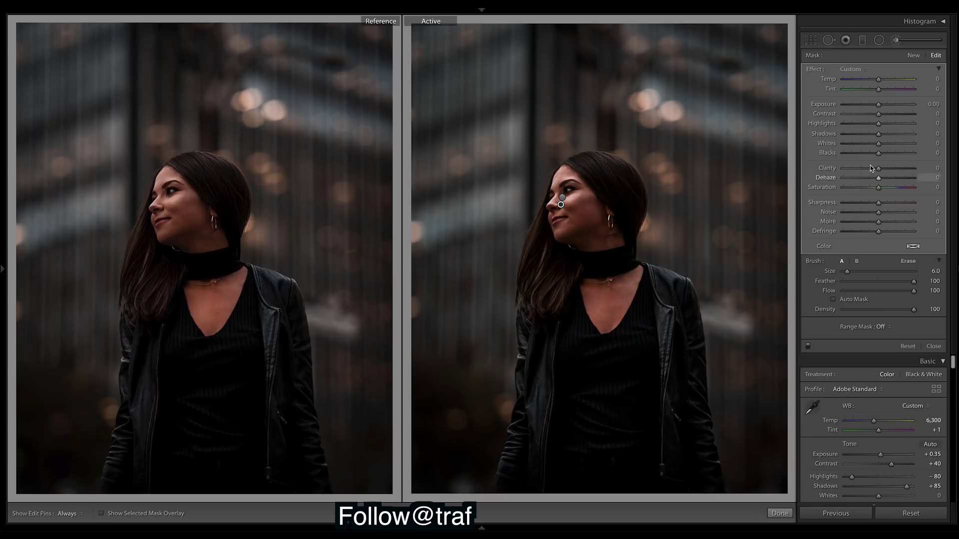
{"action": "left_click_drag", "start_coordinate": [879, 134], "coordinate": [889, 137]}
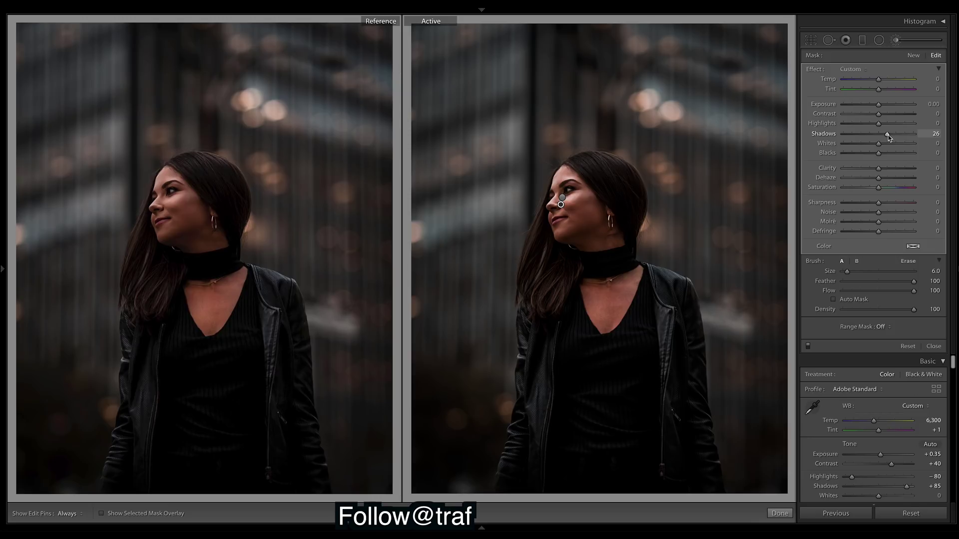
{"action": "left_click_drag", "start_coordinate": [890, 135], "coordinate": [887, 135]}
{"action": "left_click_drag", "start_coordinate": [880, 169], "coordinate": [843, 169]}
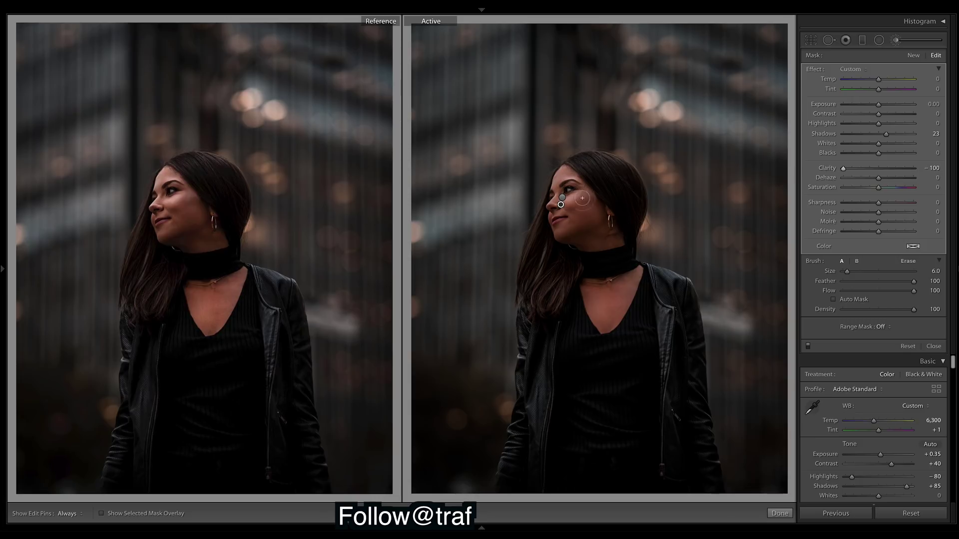
{"action": "left_click_drag", "start_coordinate": [883, 172], "coordinate": [888, 170]}
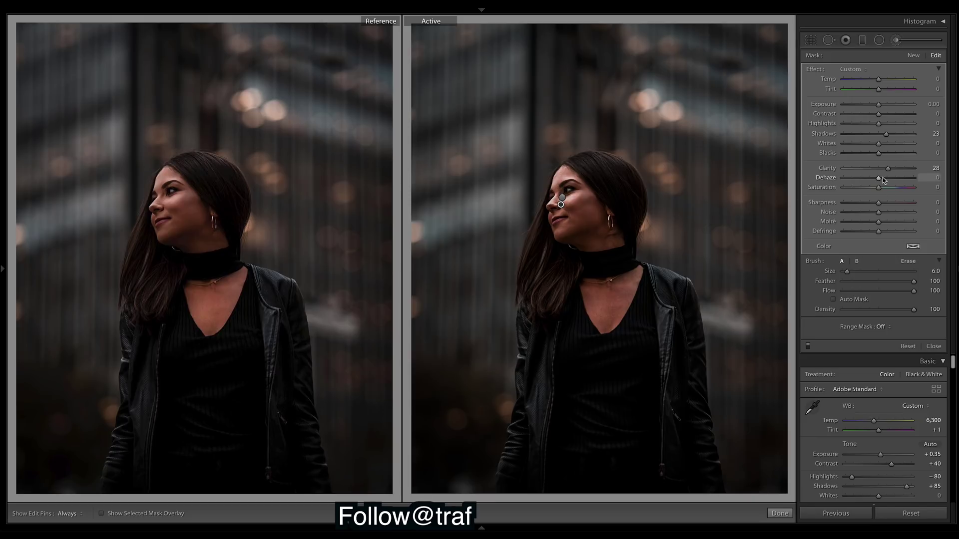
{"action": "mouse_move", "coordinate": [888, 169]}
{"action": "left_mouse_down"}
{"action": "mouse_move", "coordinate": [843, 170]}
{"action": "mouse_move", "coordinate": [869, 171]}
{"action": "left_mouse_up"}
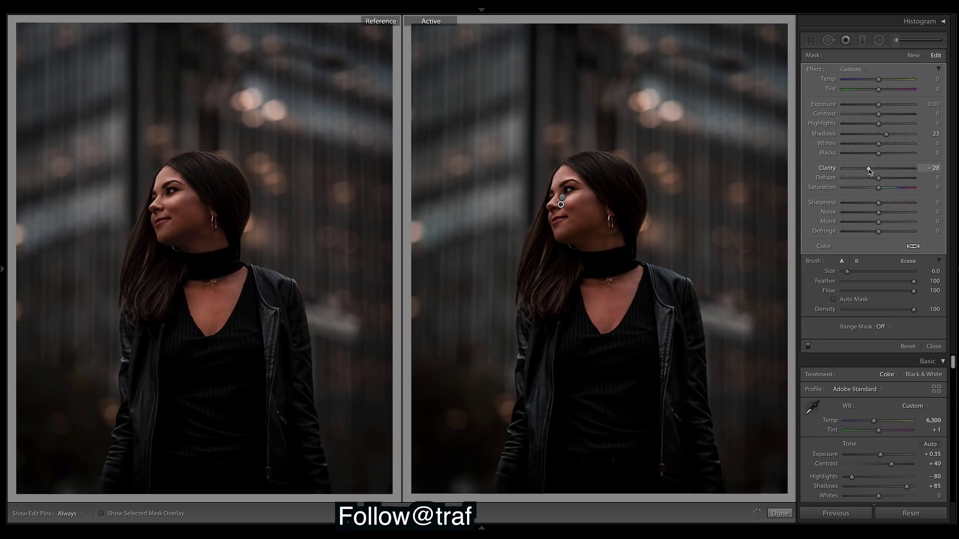
{"action": "left_click_drag", "start_coordinate": [869, 169], "coordinate": [868, 169]}
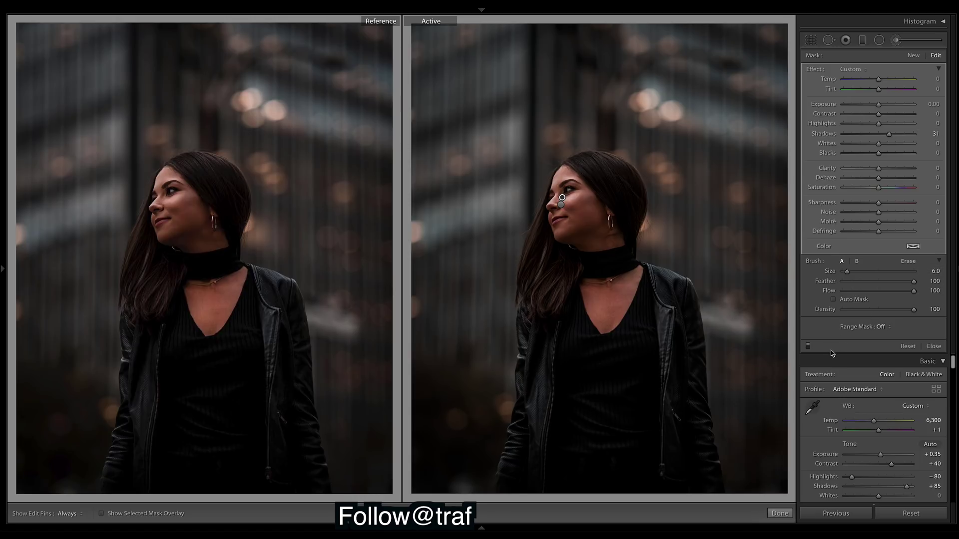
{"action": "left_click", "coordinate": [779, 514]}
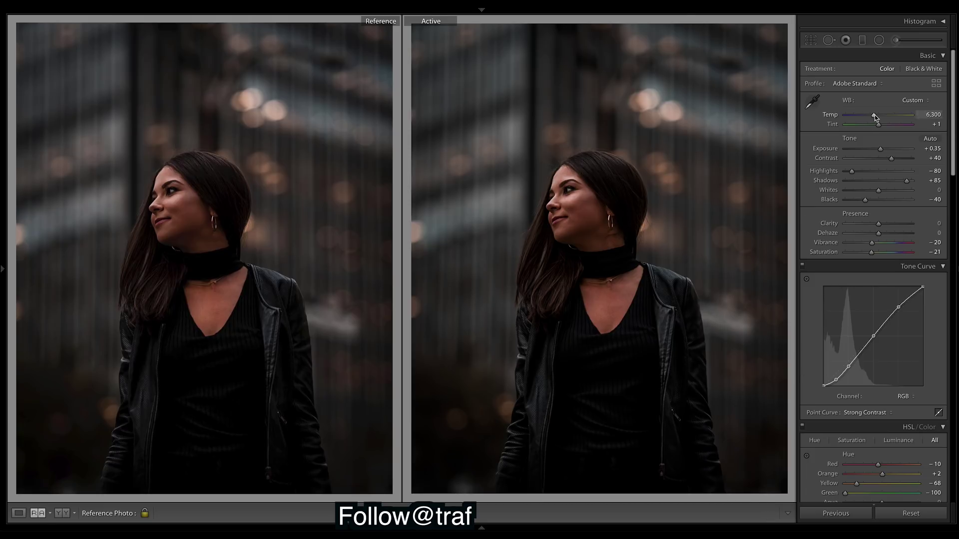
Step: Fine-tune the white balance to Temp 6,397 and Tint +4
{"action": "left_click_drag", "start_coordinate": [874, 116], "coordinate": [877, 117]}
{"action": "left_click_drag", "start_coordinate": [876, 115], "coordinate": [875, 115]}
{"action": "left_click_drag", "start_coordinate": [875, 115], "coordinate": [874, 116]}
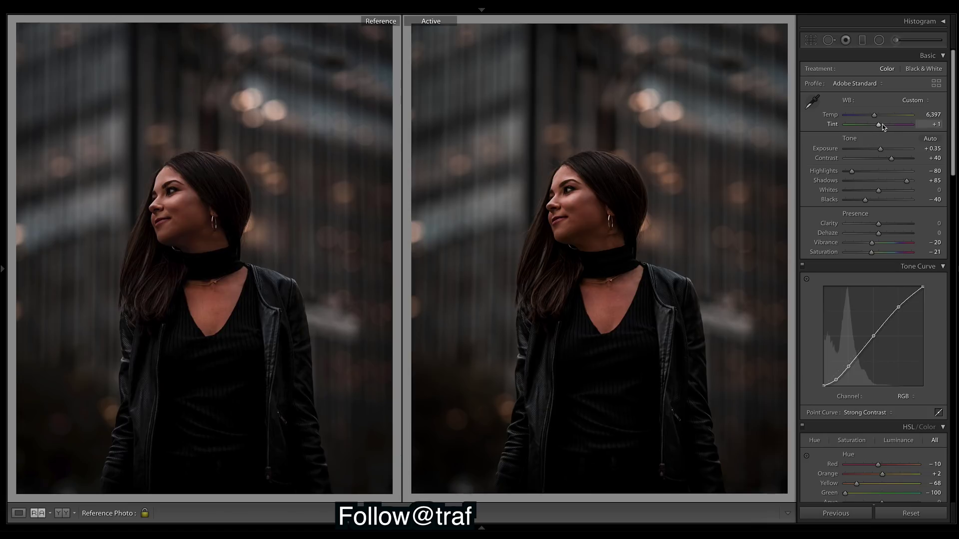
{"action": "left_click_drag", "start_coordinate": [881, 128], "coordinate": [882, 128]}
{"action": "left_click_drag", "start_coordinate": [881, 126], "coordinate": [883, 127]}
{"action": "key", "text": "ctrl+z"}
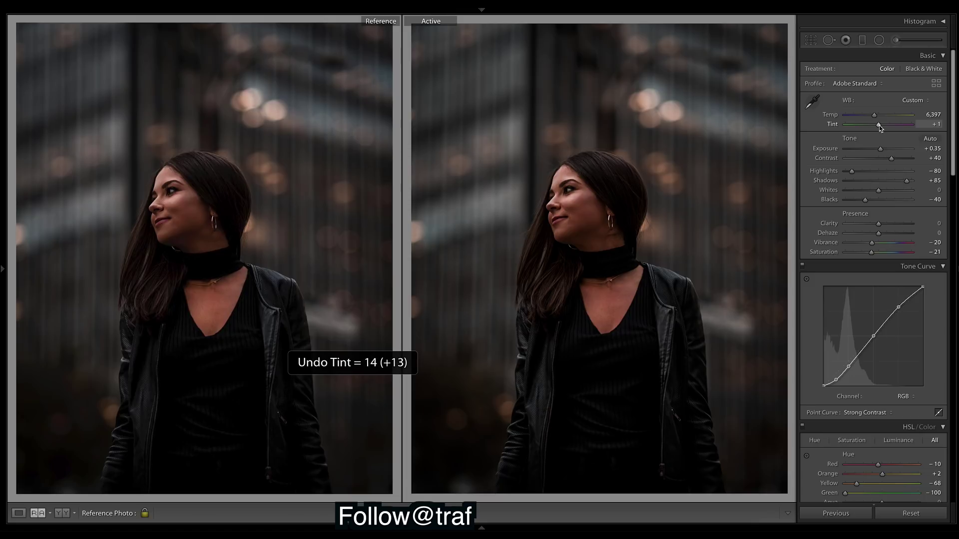
{"action": "left_click_drag", "start_coordinate": [879, 124], "coordinate": [880, 126]}
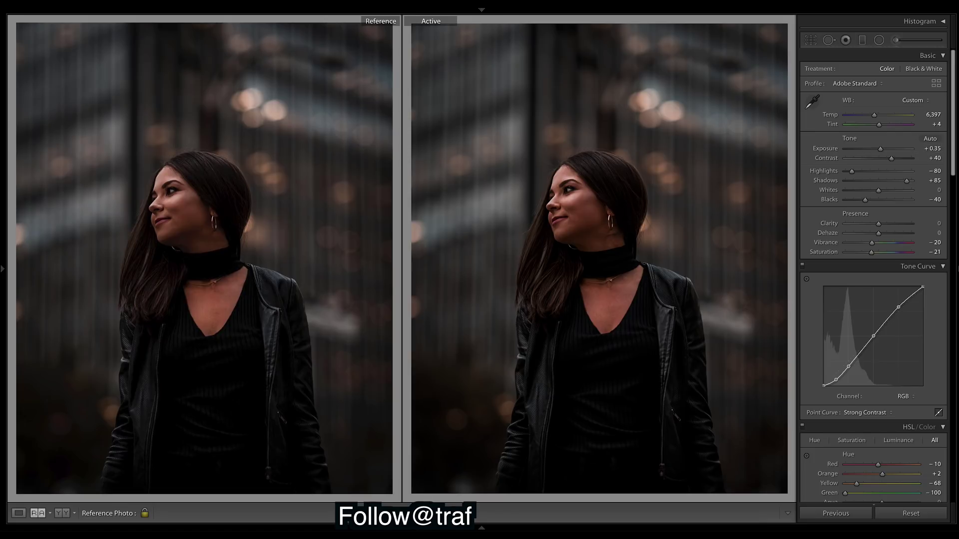
Step: Bring out the blue tones by setting Blue hue to +21 and Blue saturation to +58
{"action": "scroll", "coordinate": [957, 118], "scroll_direction": "down", "scroll_amount": 15}
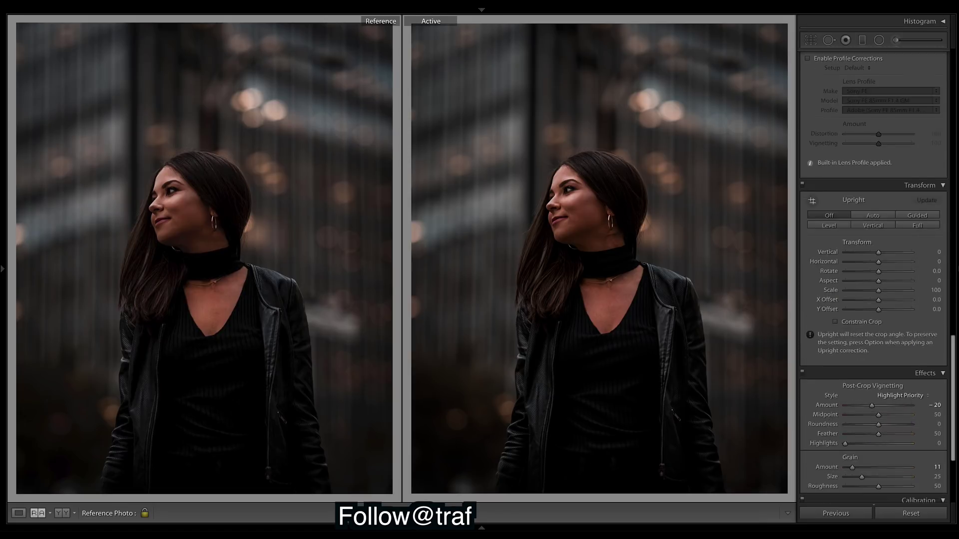
{"action": "scroll", "coordinate": [873, 280], "scroll_direction": "up", "scroll_amount": 8}
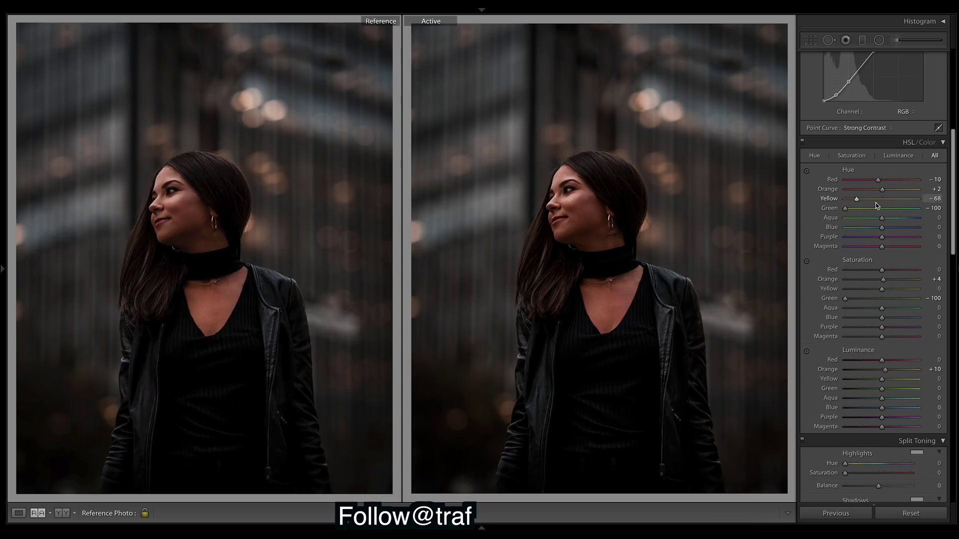
{"action": "left_click_drag", "start_coordinate": [882, 228], "coordinate": [895, 229]}
{"action": "mouse_move", "coordinate": [896, 229]}
{"action": "left_mouse_down"}
{"action": "mouse_move", "coordinate": [849, 232]}
{"action": "mouse_move", "coordinate": [892, 237]}
{"action": "left_mouse_up"}
{"action": "left_click_drag", "start_coordinate": [881, 317], "coordinate": [906, 320]}
{"action": "left_click_drag", "start_coordinate": [908, 321], "coordinate": [908, 320]}
{"action": "left_click_drag", "start_coordinate": [907, 318], "coordinate": [904, 318]}
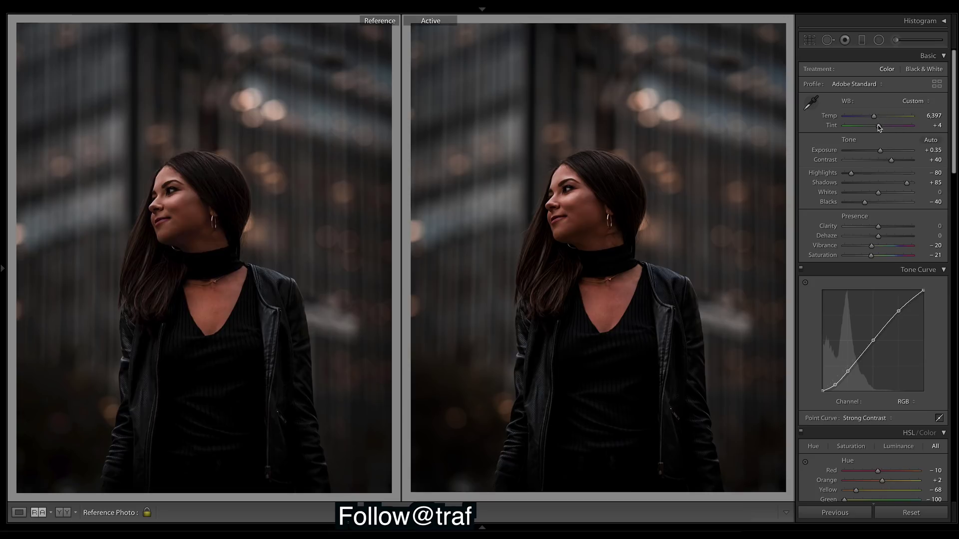
Step: Set the HSL Orange hue to +6 to correct the skin tone
{"action": "left_click_drag", "start_coordinate": [956, 125], "coordinate": [956, 196]}
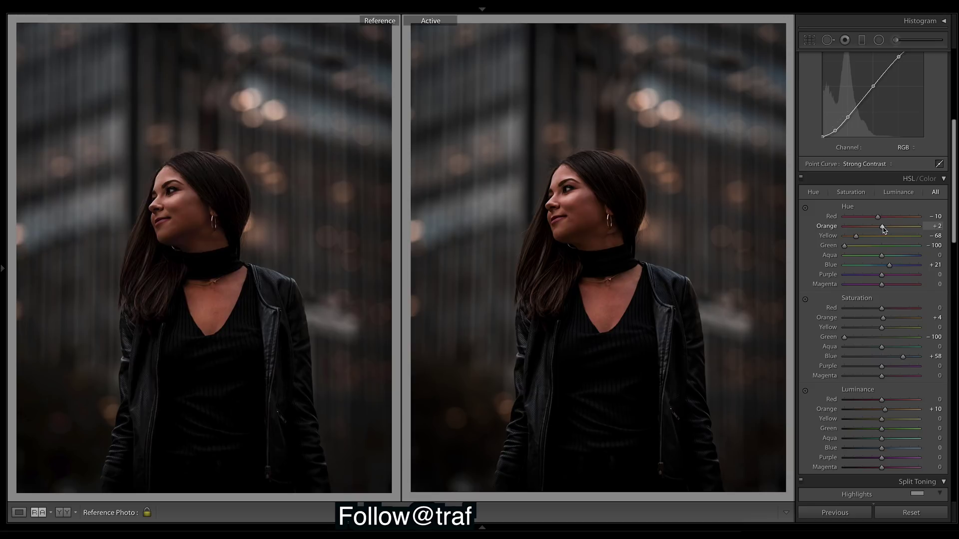
{"action": "left_click_drag", "start_coordinate": [884, 229], "coordinate": [886, 228]}
{"action": "scroll", "coordinate": [955, 198], "scroll_direction": "up", "scroll_amount": 5}
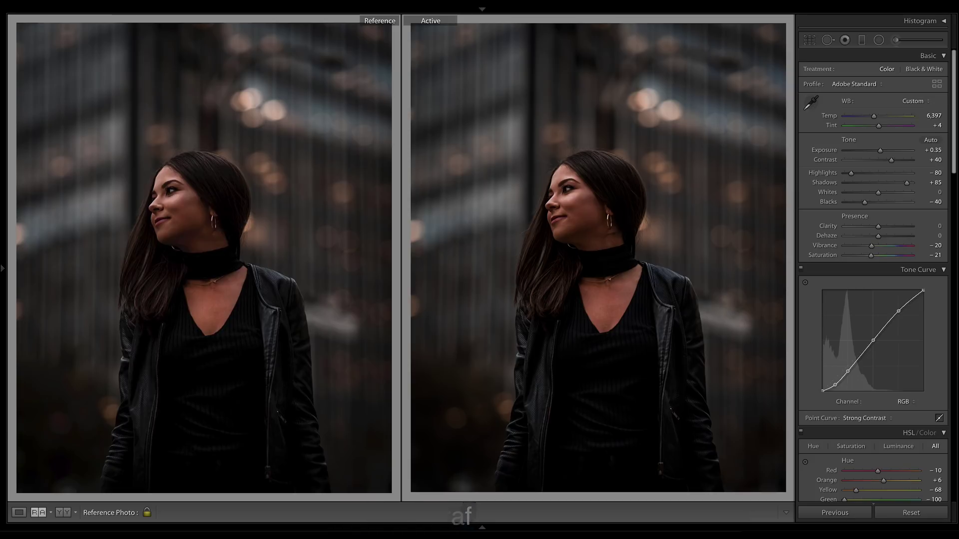
Step: Compare the edited portrait with its unedited version, first beside the reference photo and also in the single-photo view
{"action": "key", "text": "backslash"}
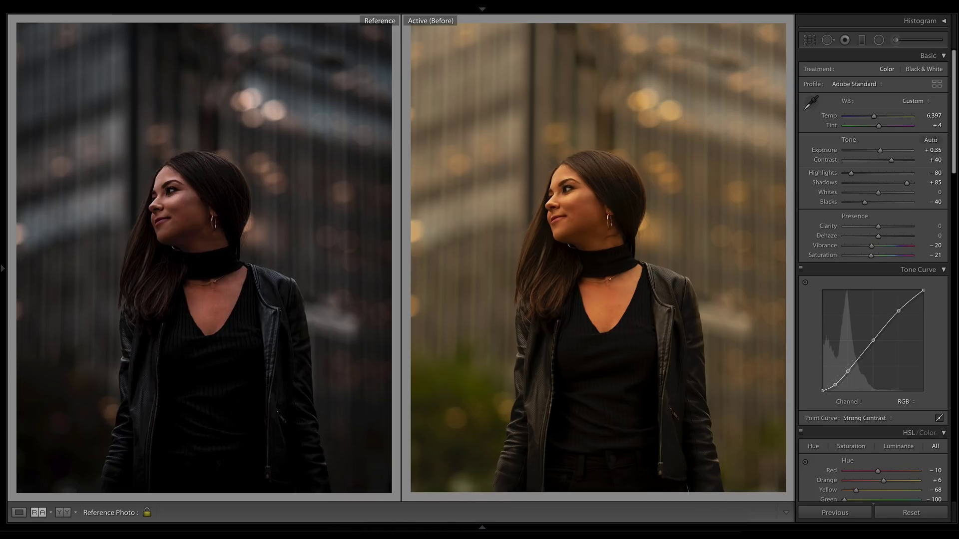
{"action": "key", "text": "backslash"}
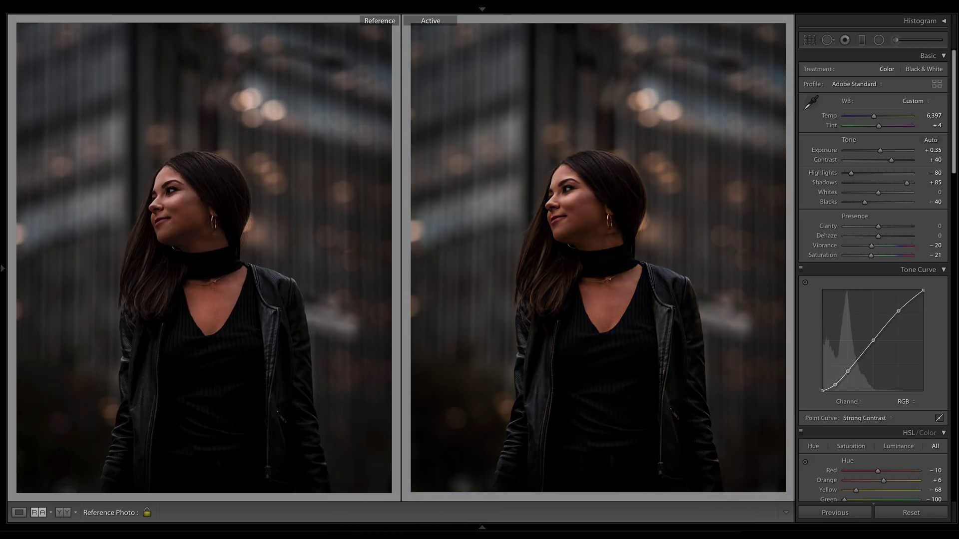
{"action": "key", "text": "shift+r"}
{"action": "key", "text": "backslash"}
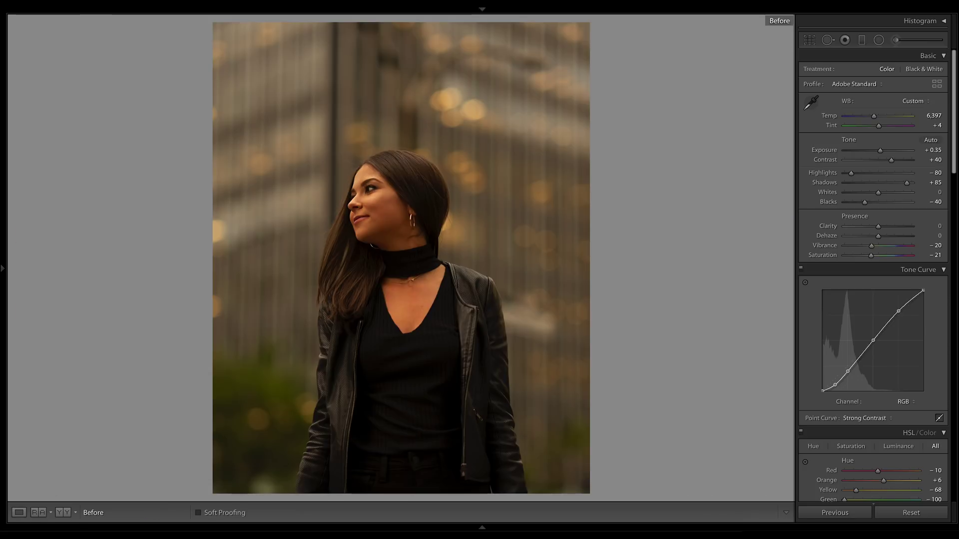
{"action": "key", "text": "backslash"}
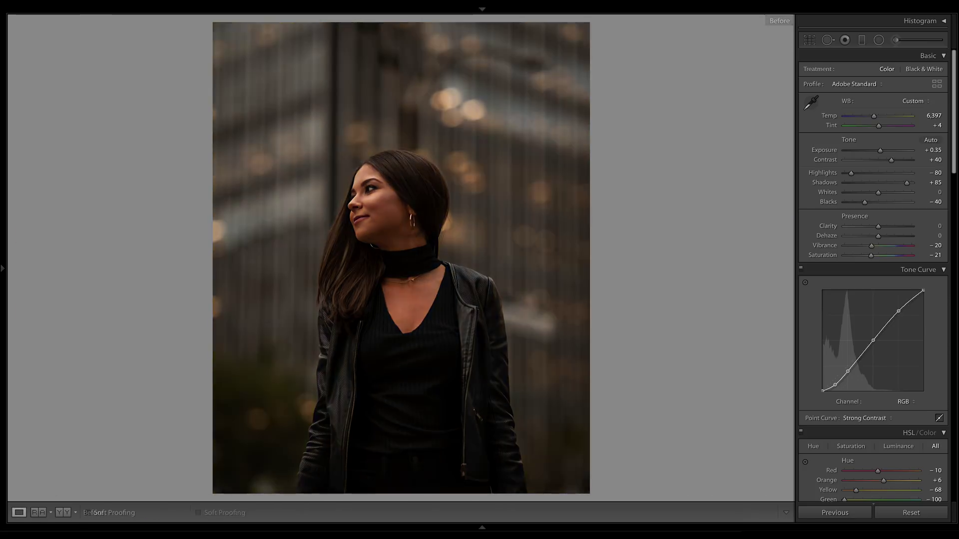